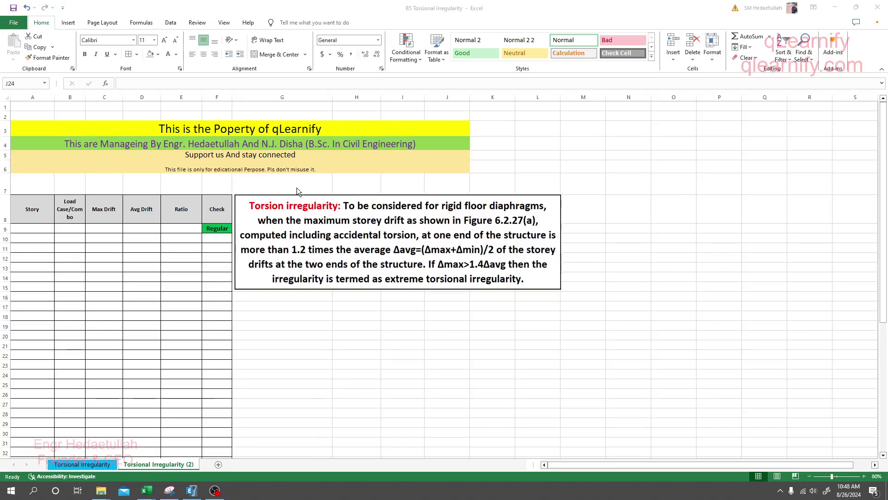
- Look over the ETABS building model, then read the torsional irregularity criterion in the B5 Torsional Irregularity workbook in Excel
{"action": "left_click", "coordinate": [185, 494]}
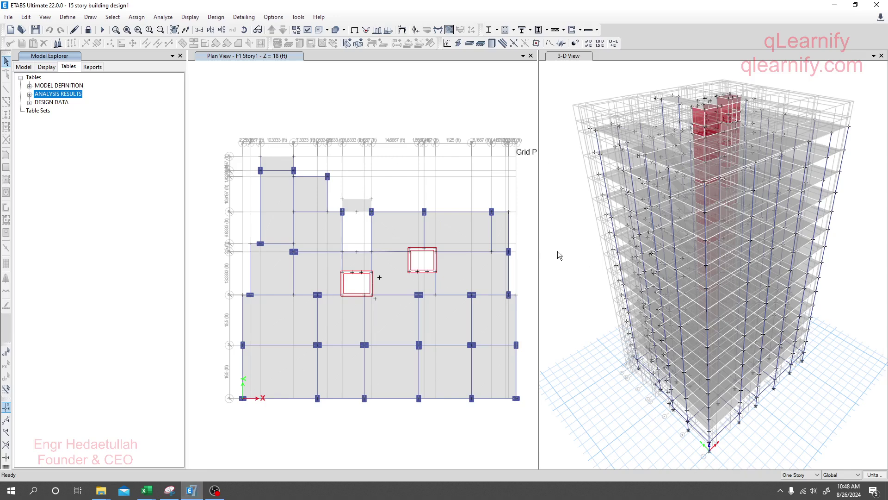
{"action": "left_click", "coordinate": [312, 88]}
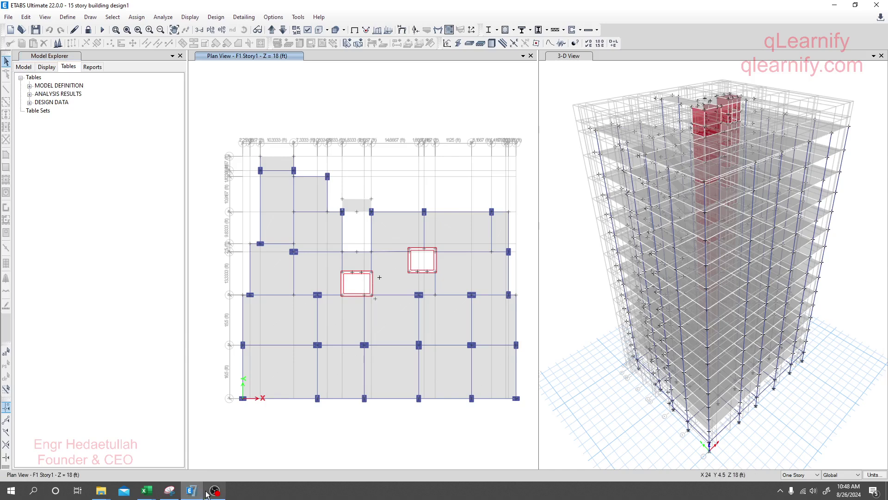
{"action": "left_click", "coordinate": [147, 491]}
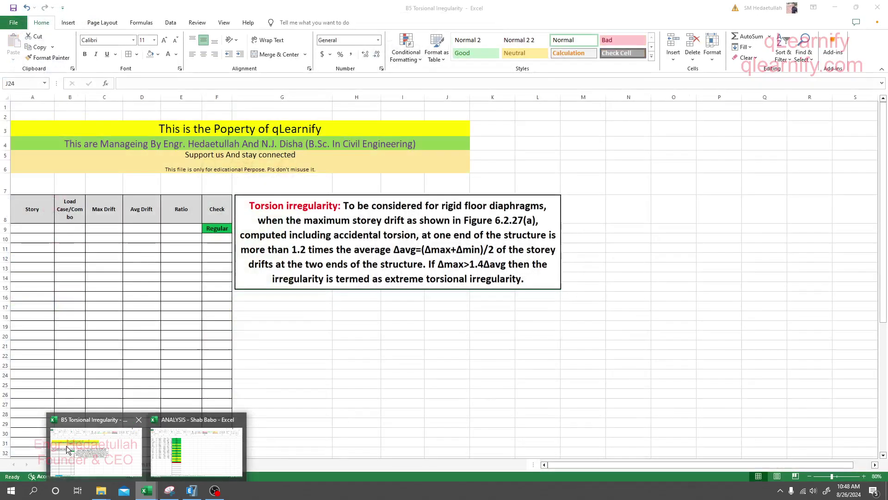
{"action": "left_click", "coordinate": [66, 446]}
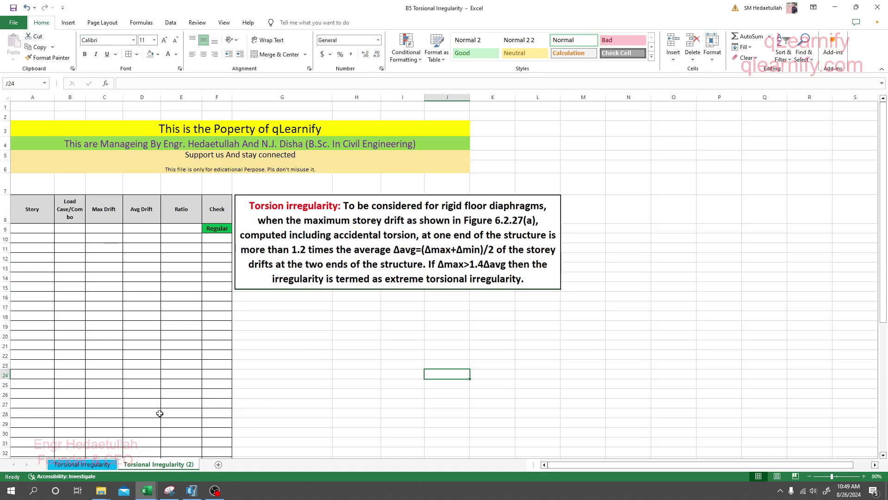
- Switch to ETABS and expand the analysis results to the joint output displacement tables, selecting Diaphragm Max Over Avg Drifts
{"action": "left_click", "coordinate": [185, 489]}
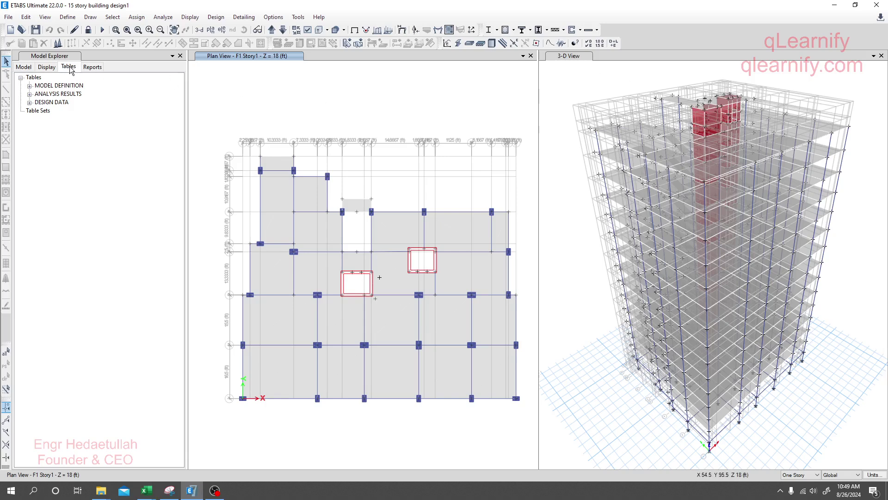
{"action": "left_click", "coordinate": [30, 95]}
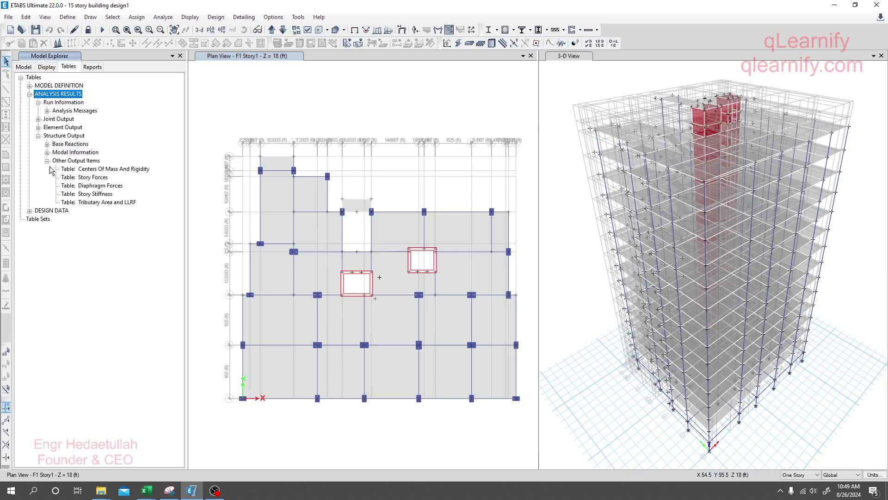
{"action": "left_click", "coordinate": [38, 120]}
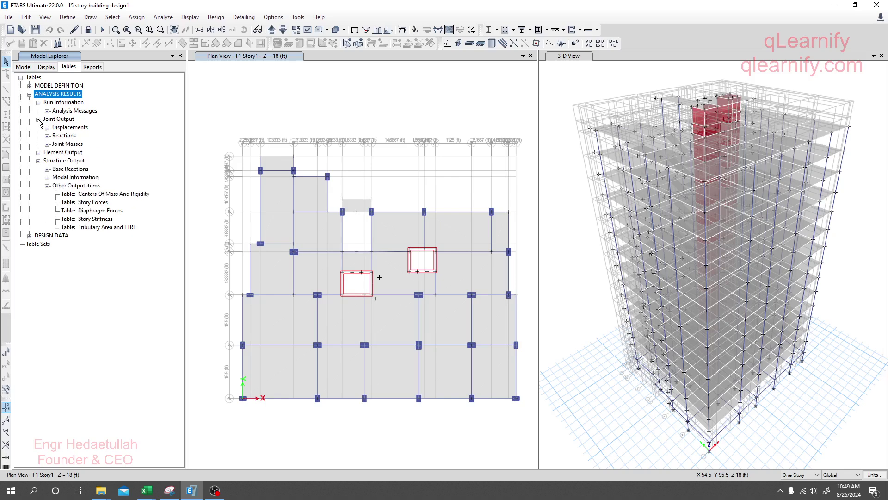
{"action": "left_click", "coordinate": [47, 127]}
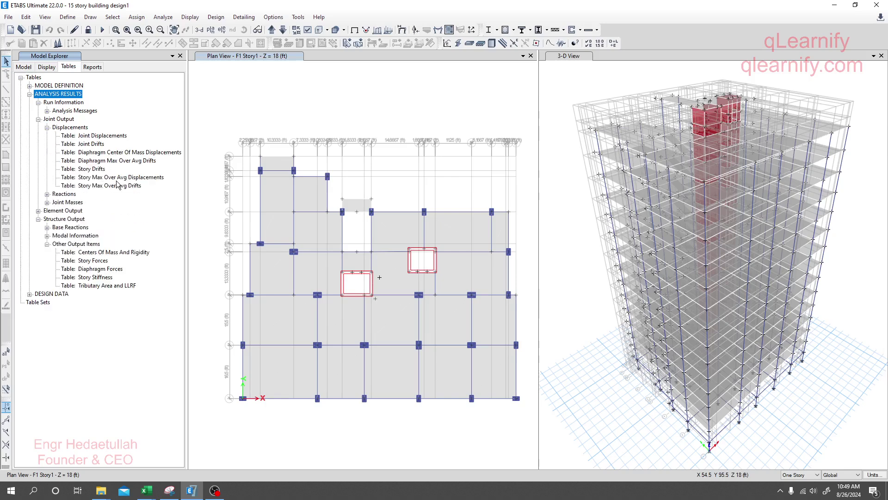
{"action": "left_click", "coordinate": [94, 161]}
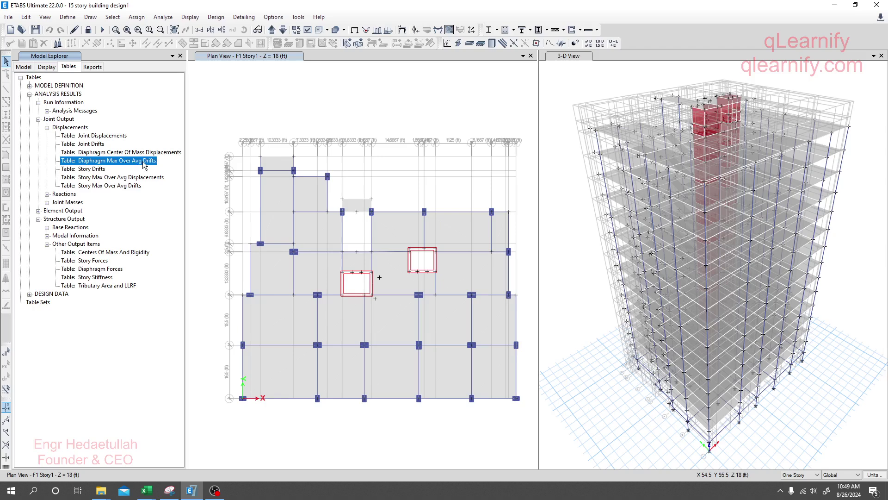
{"action": "left_click", "coordinate": [114, 185]}
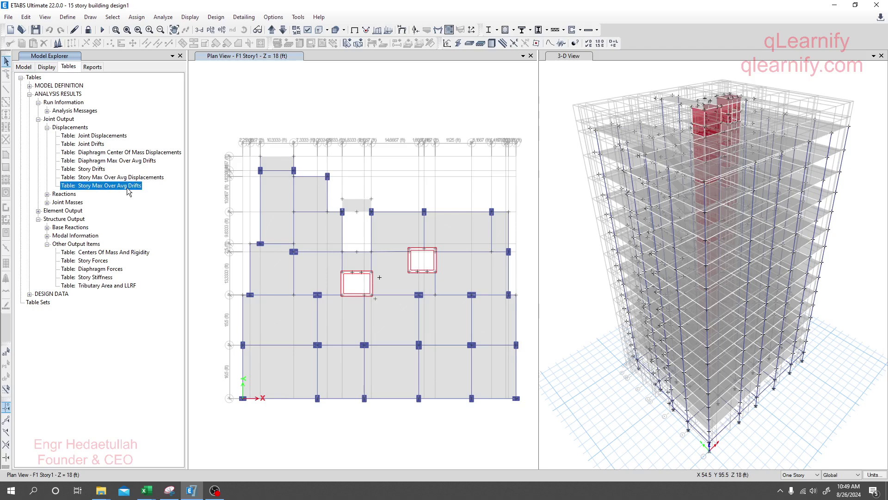
{"action": "left_click", "coordinate": [125, 160]}
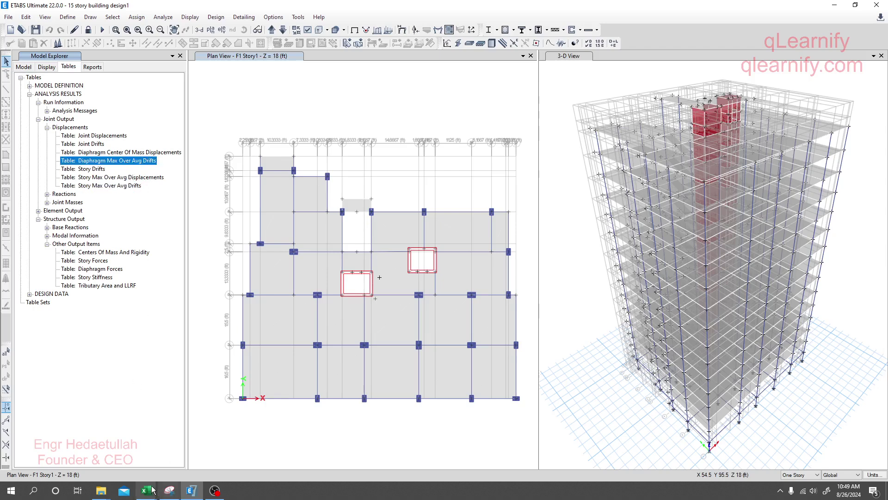
- Recheck the rigid floor diaphragm criterion in Excel, then open the Diaphragm Max Over Avg Drifts table in ETABS
{"action": "mouse_move", "coordinate": [146, 490]}
{"action": "left_click", "coordinate": [95, 434]}
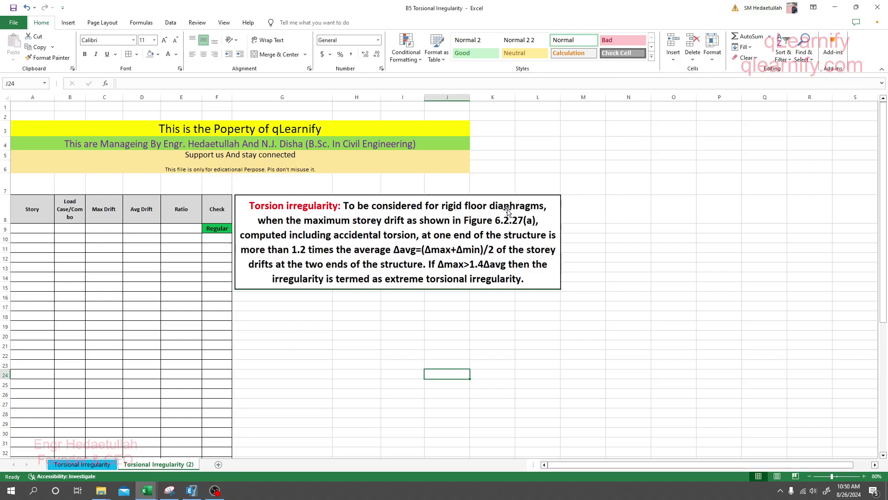
{"action": "left_click", "coordinate": [191, 491]}
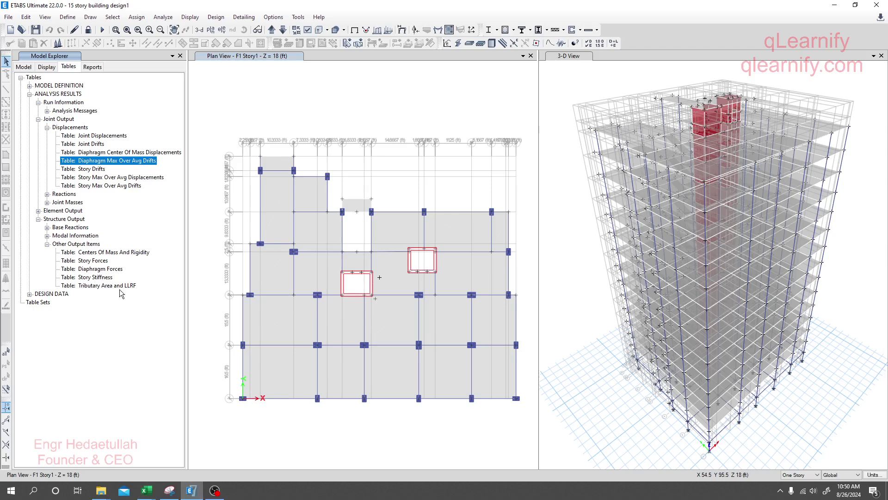
{"action": "right_click", "coordinate": [94, 163]}
{"action": "left_click", "coordinate": [133, 170]}
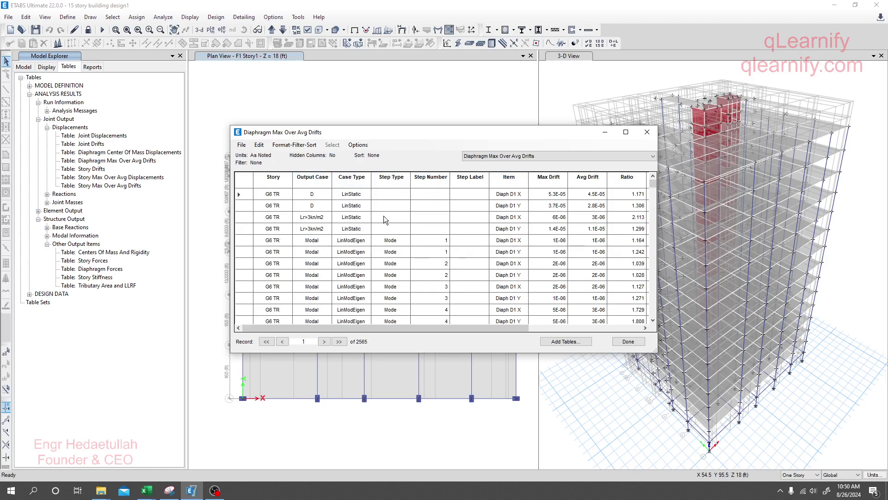
- Filter the drift table's Output Case column to Ehx and Ehy and look through the filtered rows
{"action": "right_click", "coordinate": [318, 180]}
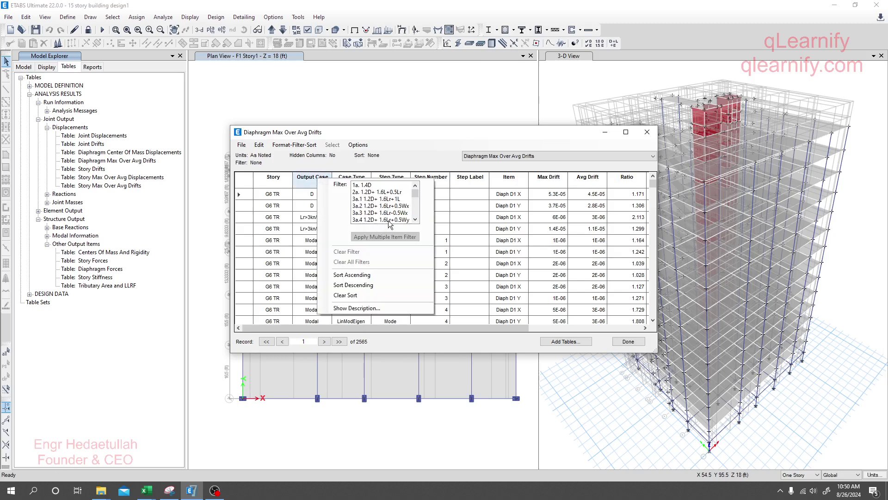
{"action": "left_click_drag", "start_coordinate": [414, 193], "coordinate": [415, 210]}
{"action": "left_click_drag", "start_coordinate": [360, 192], "coordinate": [363, 201]}
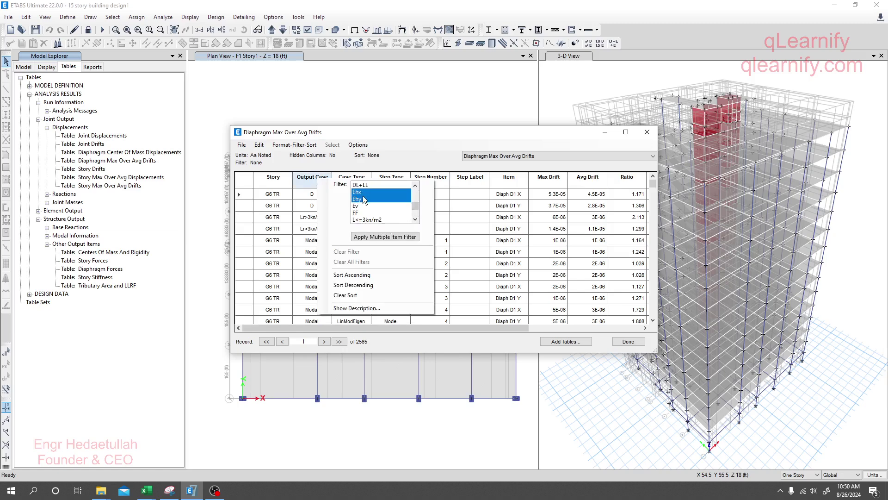
{"action": "left_click", "coordinate": [378, 237]}
{"action": "left_click", "coordinate": [452, 233]}
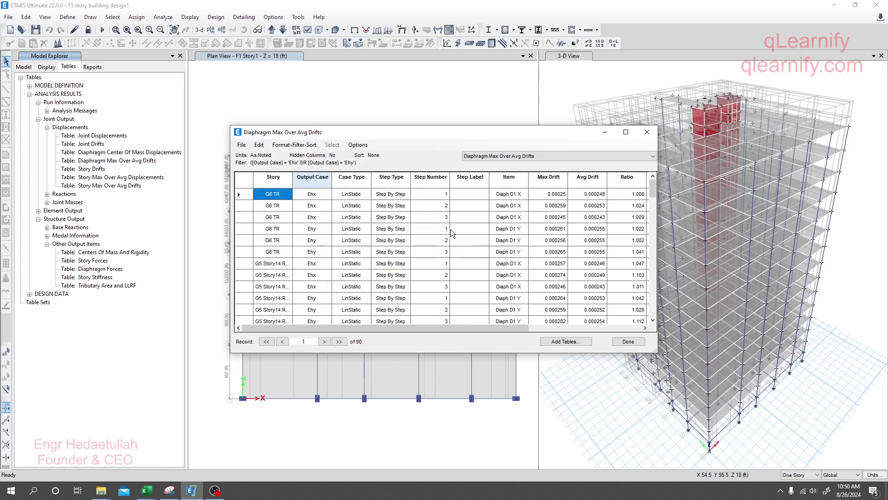
{"action": "scroll", "coordinate": [527, 257], "scroll_direction": "down", "scroll_amount": 18}
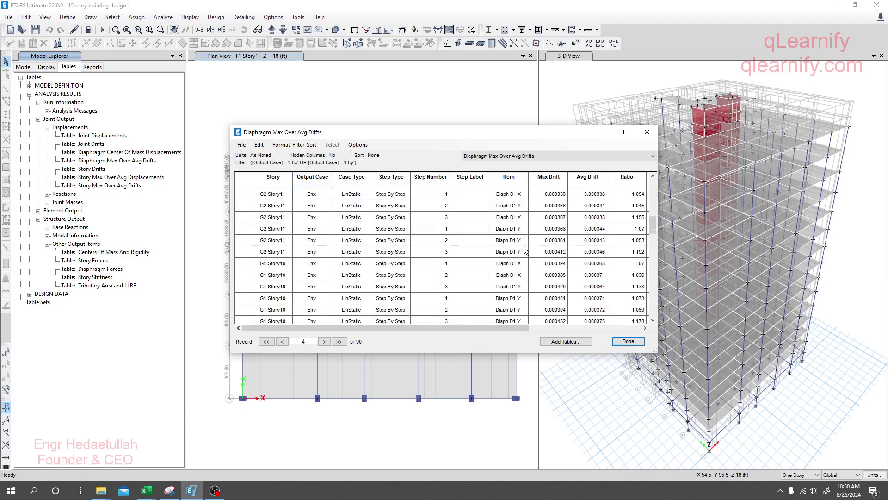
{"action": "scroll", "coordinate": [528, 254], "scroll_direction": "up", "scroll_amount": 12}
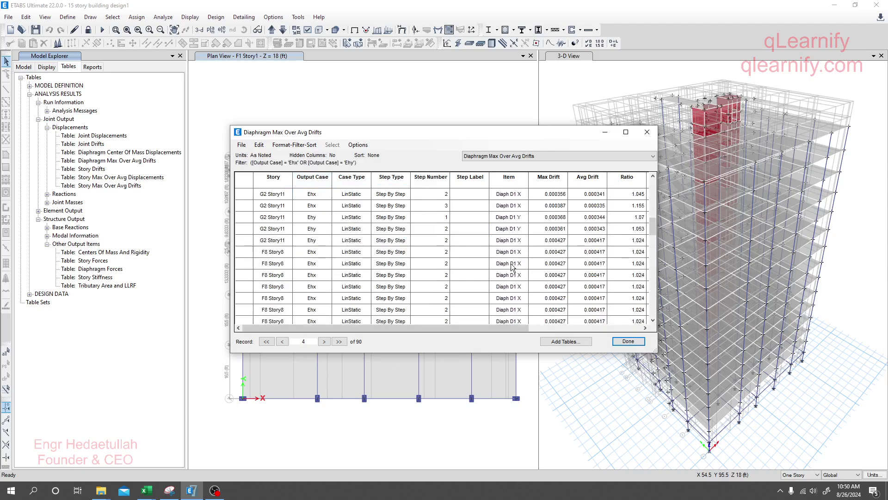
{"action": "scroll", "coordinate": [284, 255], "scroll_direction": "up", "scroll_amount": 3}
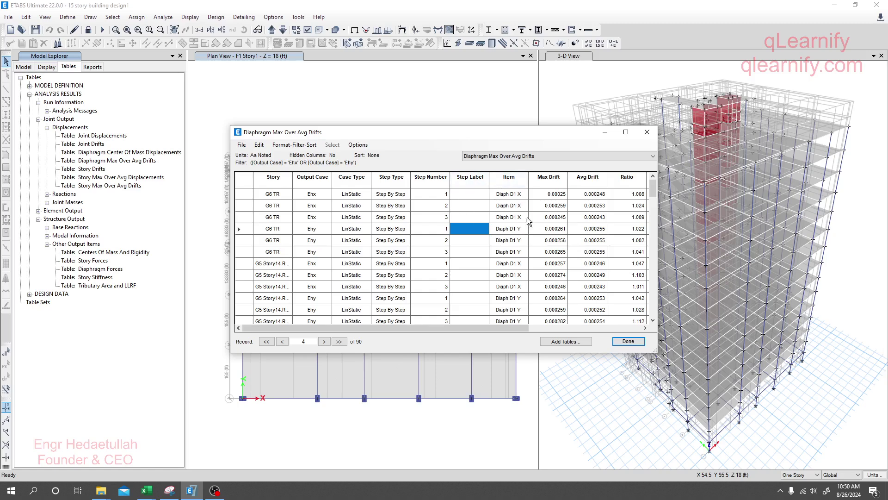
- Copy all filtered drift rows and paste them at A1 of a new worksheet in the B5 Torsional Irregularity workbook in Excel
{"action": "left_click", "coordinate": [296, 228]}
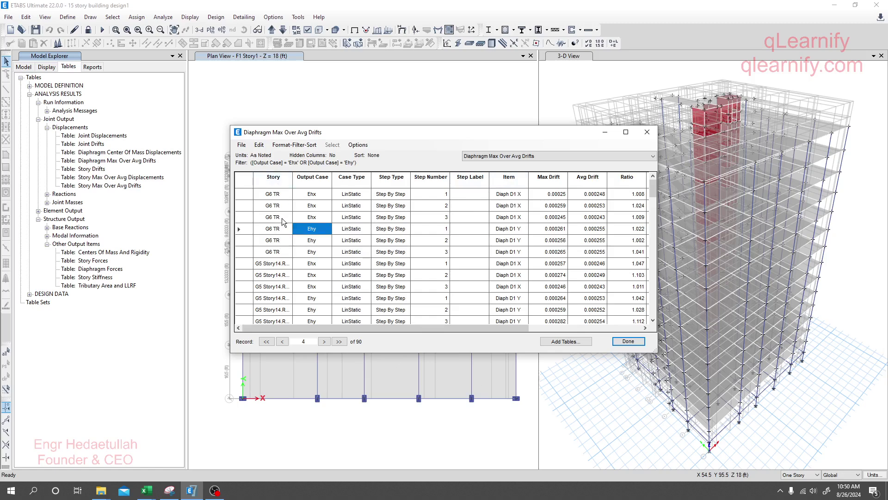
{"action": "key", "text": "ctrl+a"}
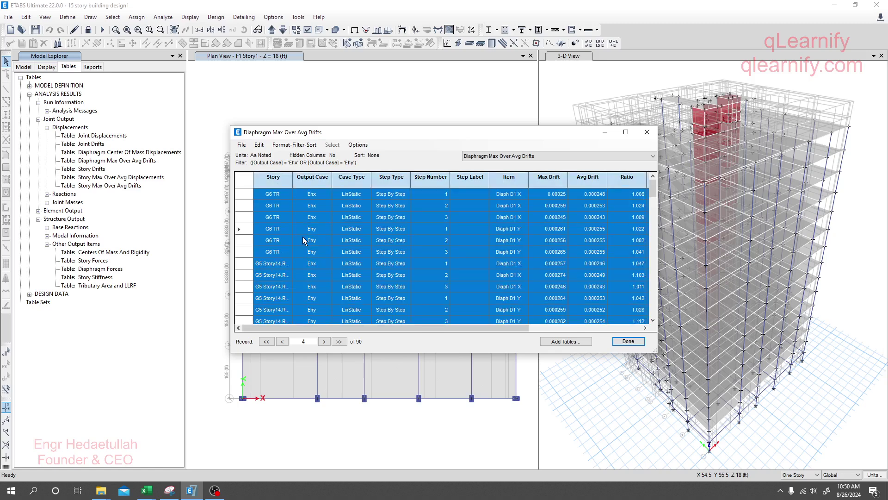
{"action": "mouse_move", "coordinate": [147, 490]}
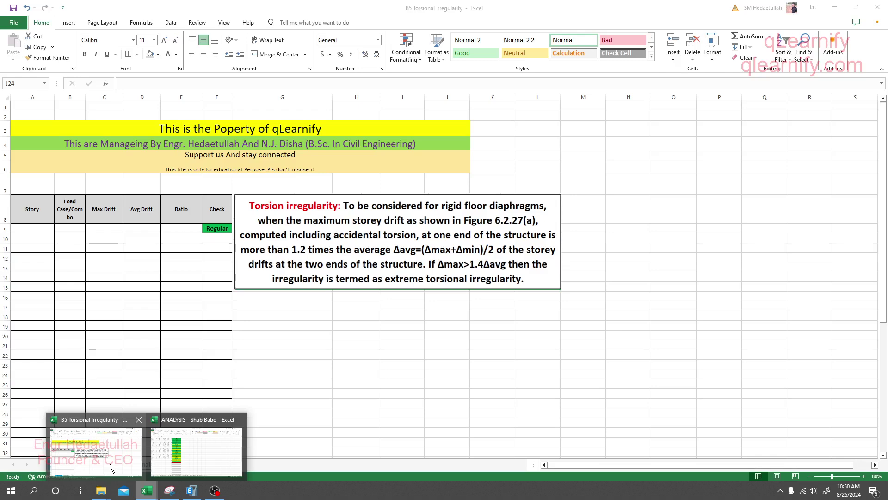
{"action": "left_click", "coordinate": [109, 463]}
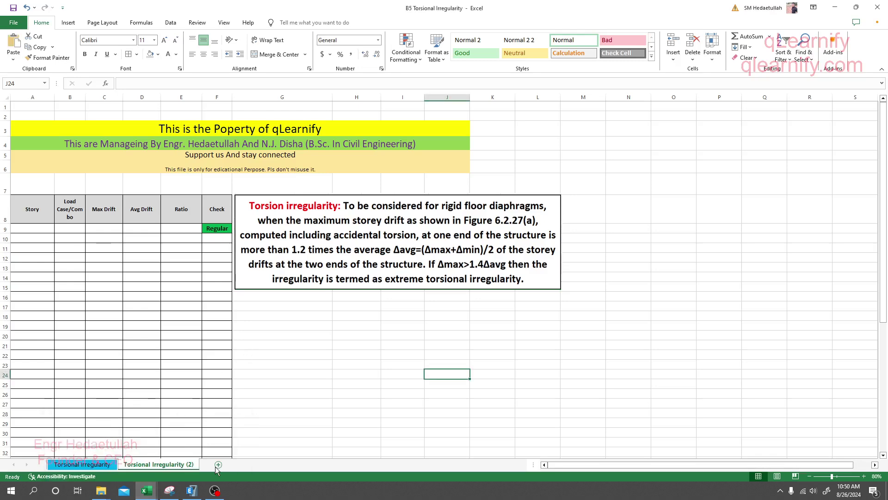
{"action": "left_click", "coordinate": [218, 465]}
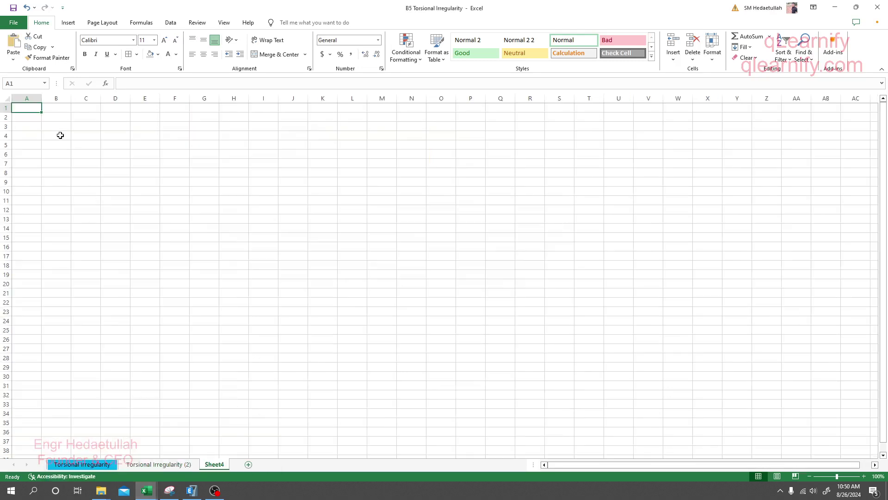
{"action": "left_click", "coordinate": [53, 118]}
{"action": "right_click", "coordinate": [54, 119]}
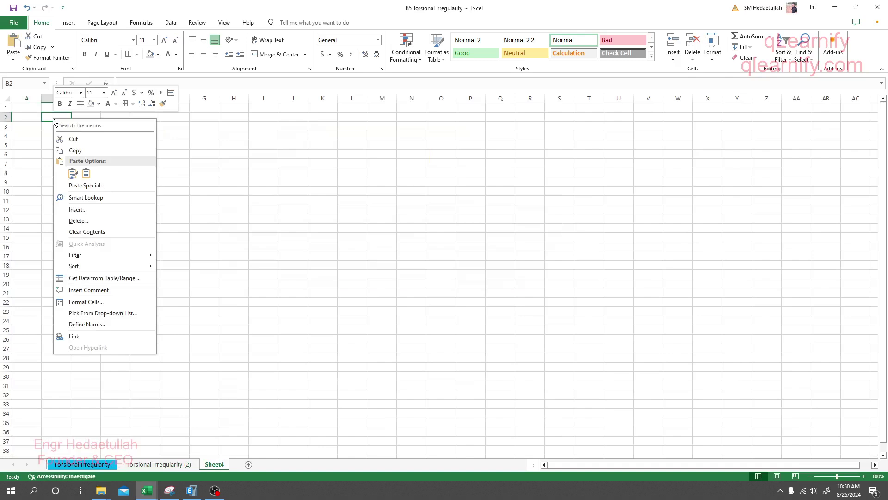
{"action": "left_click", "coordinate": [28, 103]}
{"action": "left_click", "coordinate": [28, 106]}
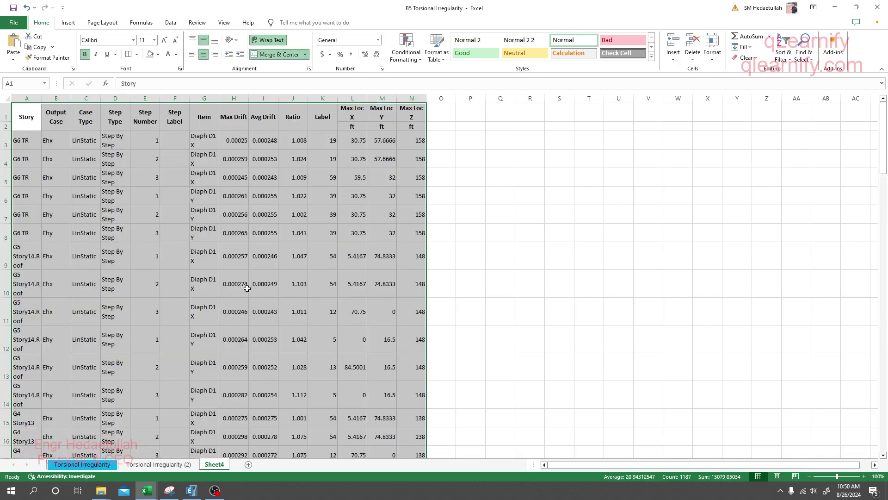
- Copy the story names from A3:A92 of Sheet4 into the Story column of the Torsional Irregularity (2) sheet, starting at A9
{"action": "scroll", "coordinate": [247, 288], "scroll_direction": "down", "scroll_amount": 16}
{"action": "scroll", "coordinate": [263, 299], "scroll_direction": "up", "scroll_amount": 13}
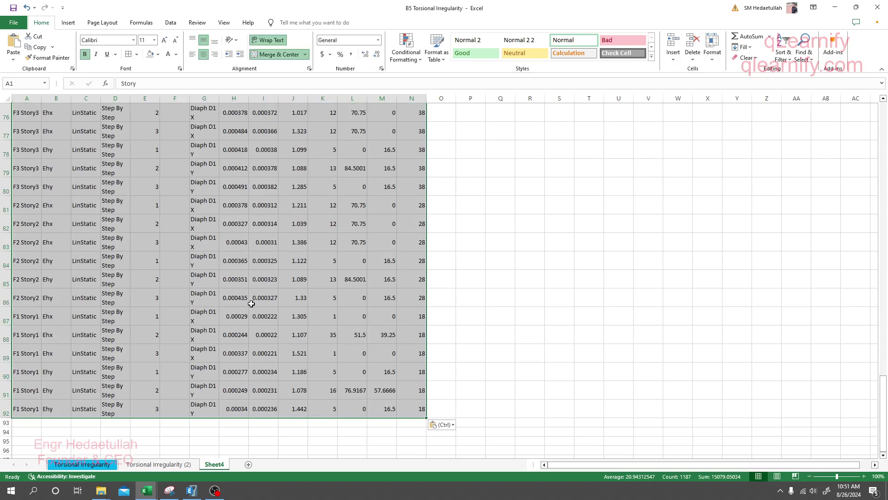
{"action": "scroll", "coordinate": [261, 304], "scroll_direction": "up", "scroll_amount": 3}
{"action": "left_click_drag", "start_coordinate": [20, 141], "coordinate": [26, 431]}
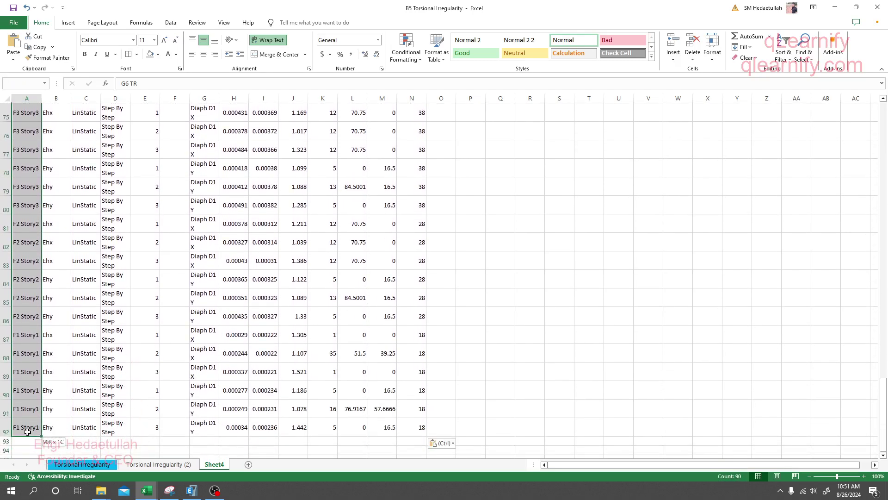
{"action": "key", "text": "ctrl+c"}
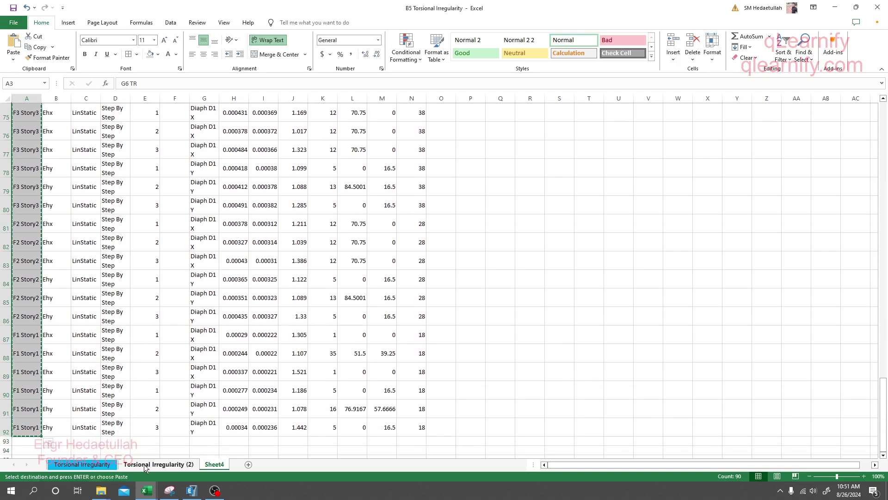
{"action": "left_click", "coordinate": [163, 463]}
{"action": "left_click", "coordinate": [40, 228]}
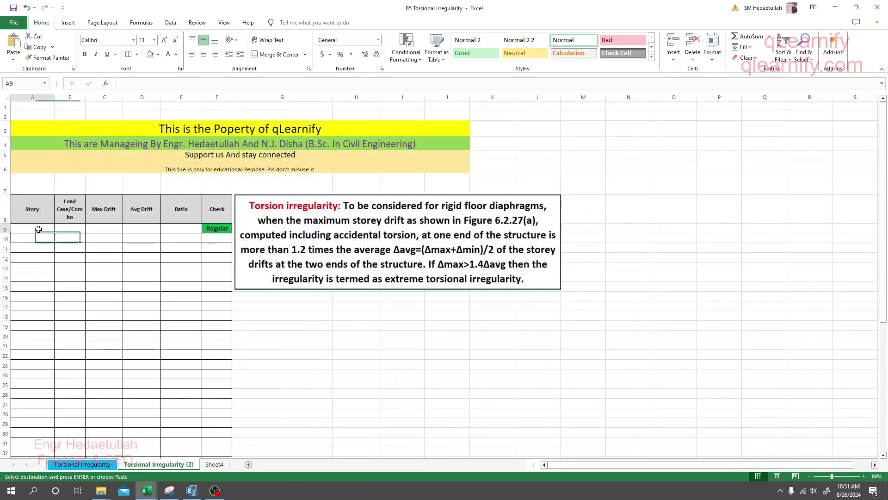
{"action": "right_click", "coordinate": [41, 229]}
{"action": "left_click", "coordinate": [73, 284]}
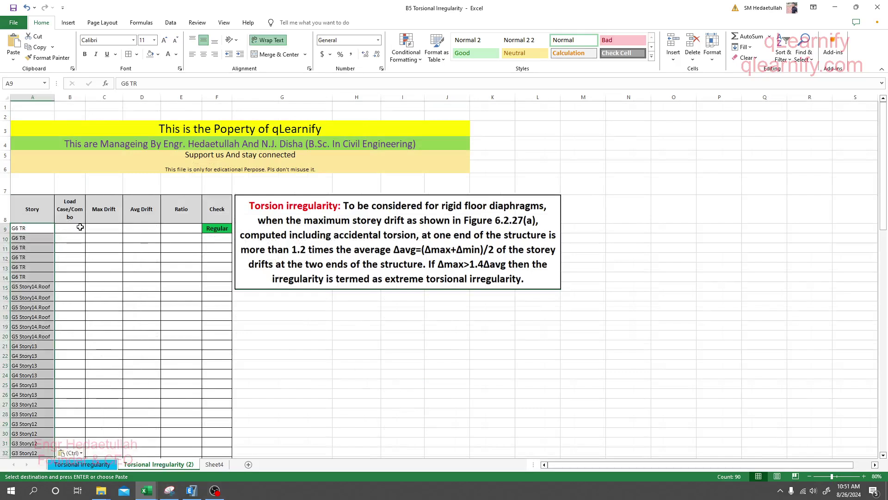
- Copy the output cases from B3:B92 of Sheet4 as values into the Load Case/Combo column of the Torsional Irregularity (2) sheet, starting at B9
{"action": "left_click", "coordinate": [219, 468]}
{"action": "scroll", "coordinate": [119, 243], "scroll_direction": "down", "scroll_amount": 5}
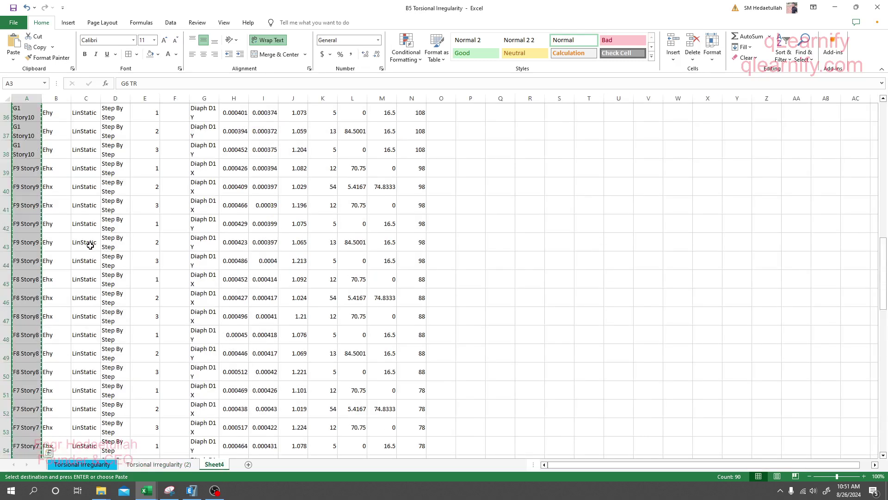
{"action": "scroll", "coordinate": [90, 246], "scroll_direction": "up", "scroll_amount": 2, "text": "ctrl"}
{"action": "left_click_drag", "start_coordinate": [55, 139], "coordinate": [59, 430]}
{"action": "left_click", "coordinate": [76, 443]}
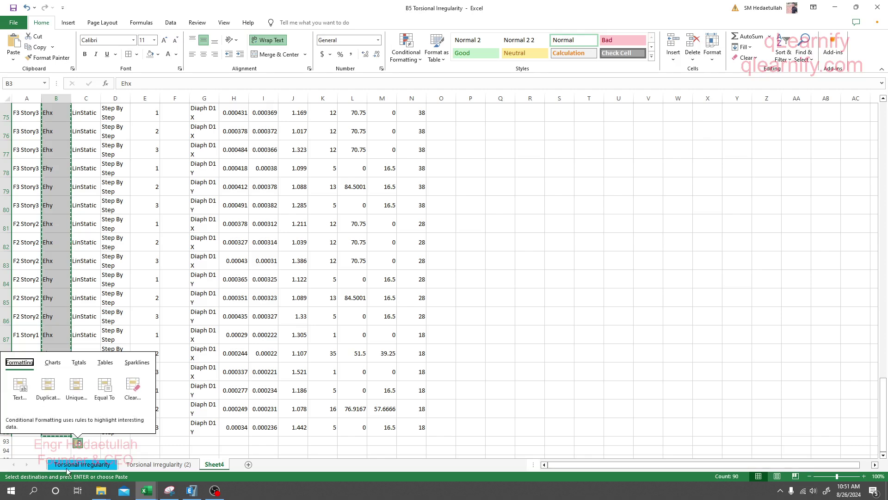
{"action": "left_click", "coordinate": [144, 464]}
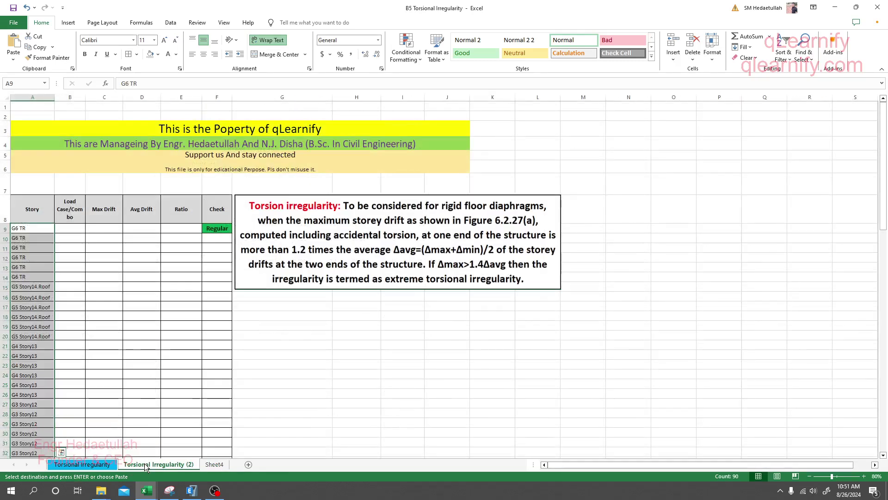
{"action": "key", "text": "alt"}
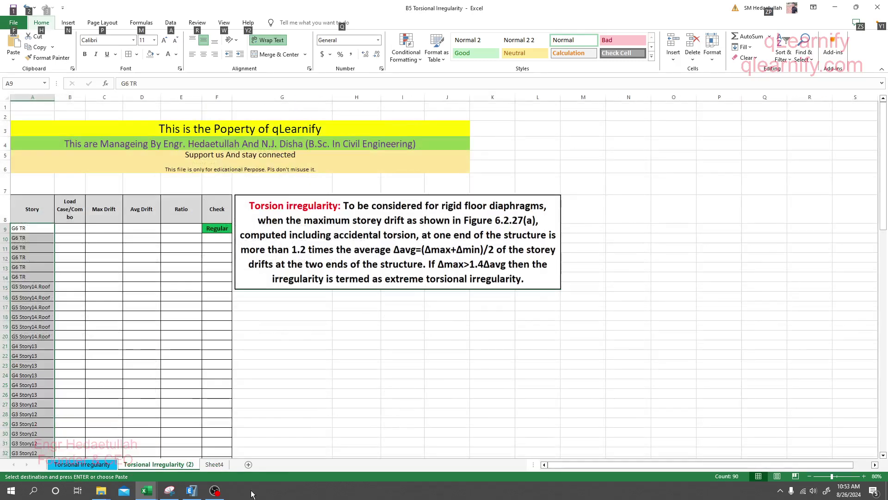
{"action": "right_click", "coordinate": [65, 228]}
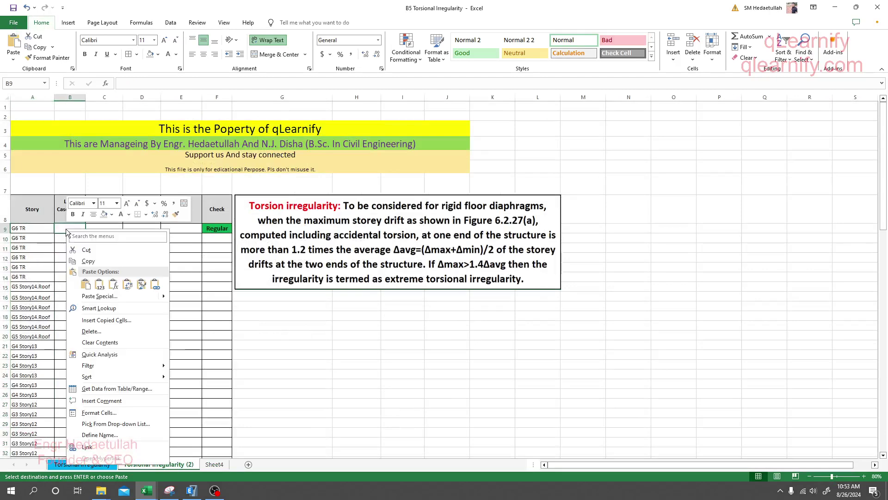
{"action": "left_click", "coordinate": [99, 285]}
{"action": "scroll", "coordinate": [75, 384], "scroll_direction": "down", "scroll_amount": 11}
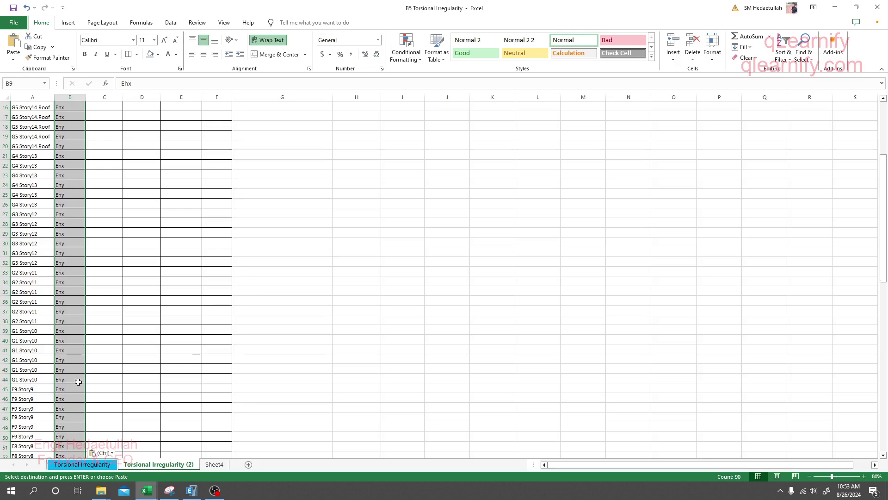
{"action": "scroll", "coordinate": [75, 398], "scroll_direction": "down", "scroll_amount": 9}
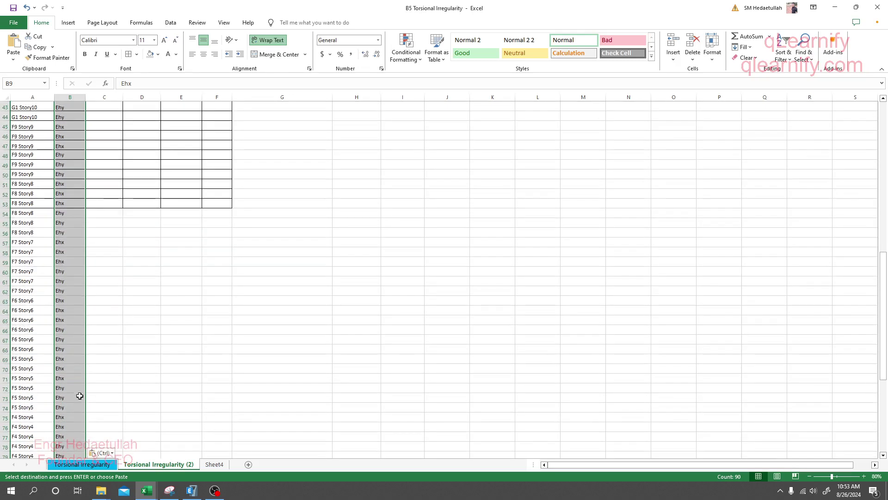
{"action": "scroll", "coordinate": [65, 302], "scroll_direction": "up", "scroll_amount": 19}
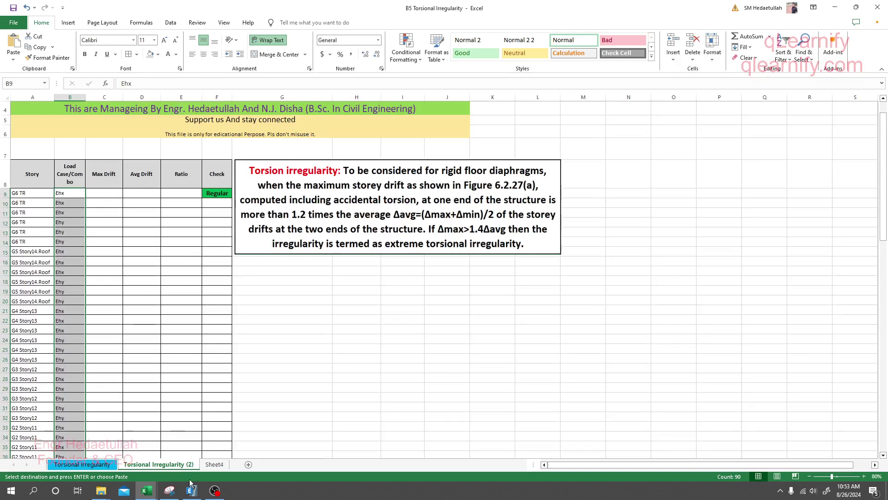
- Copy the Max Drift, Avg Drift and Ratio values from H3:J92 of Sheet4 into the matching columns of the Torsional Irregularity (2) sheet, starting at C9
{"action": "left_click", "coordinate": [209, 467]}
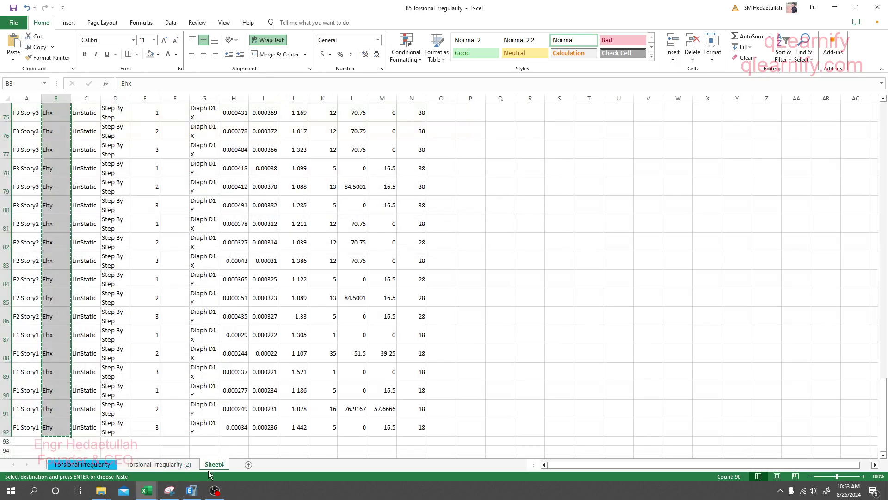
{"action": "scroll", "coordinate": [222, 378], "scroll_direction": "up", "scroll_amount": 20}
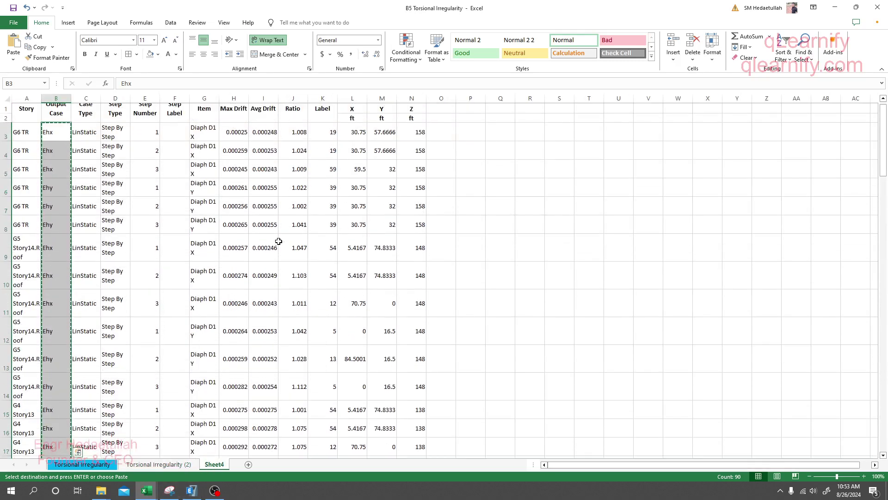
{"action": "left_click_drag", "start_coordinate": [234, 141], "coordinate": [302, 75]}
{"action": "mouse_move", "coordinate": [281, 154]}
{"action": "left_mouse_down"}
{"action": "mouse_move", "coordinate": [263, 208]}
{"action": "mouse_move", "coordinate": [233, 137]}
{"action": "mouse_move", "coordinate": [292, 141]}
{"action": "left_mouse_up"}
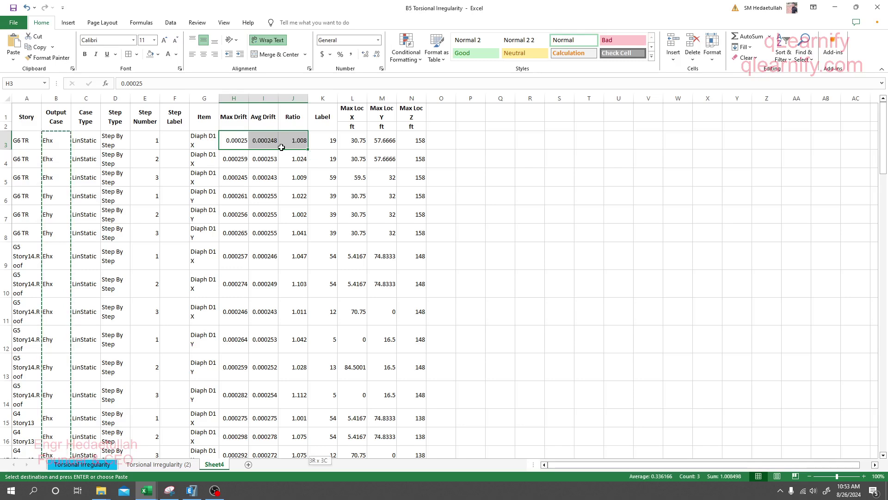
{"action": "left_click_drag", "start_coordinate": [282, 147], "coordinate": [281, 147]}
{"action": "scroll", "coordinate": [281, 147], "scroll_direction": "down", "scroll_amount": 20}
{"action": "scroll", "coordinate": [282, 147], "scroll_direction": "up", "scroll_amount": 20}
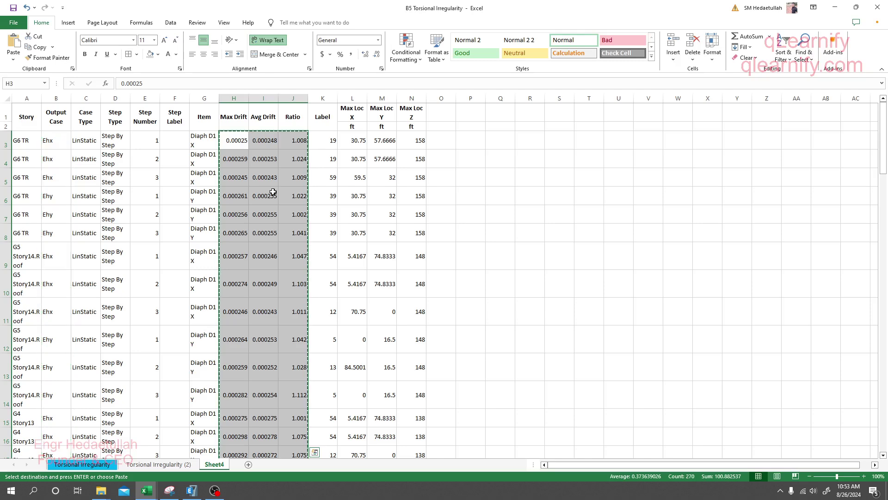
{"action": "left_click", "coordinate": [161, 464]}
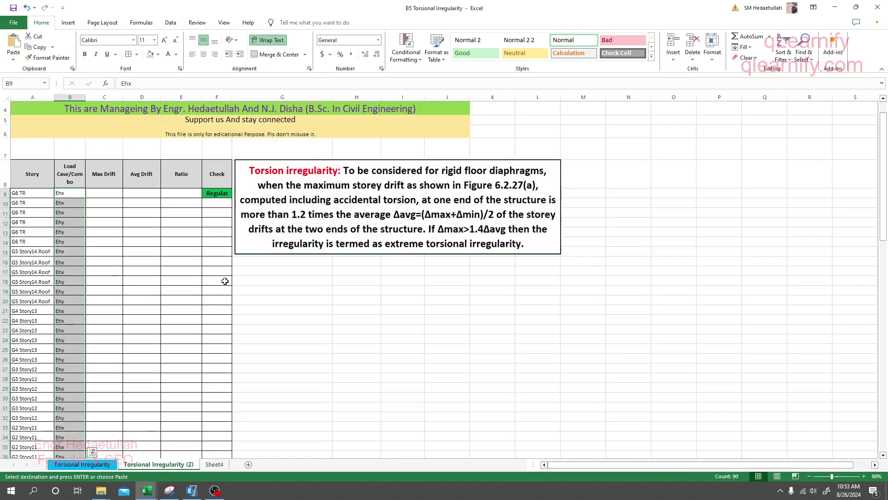
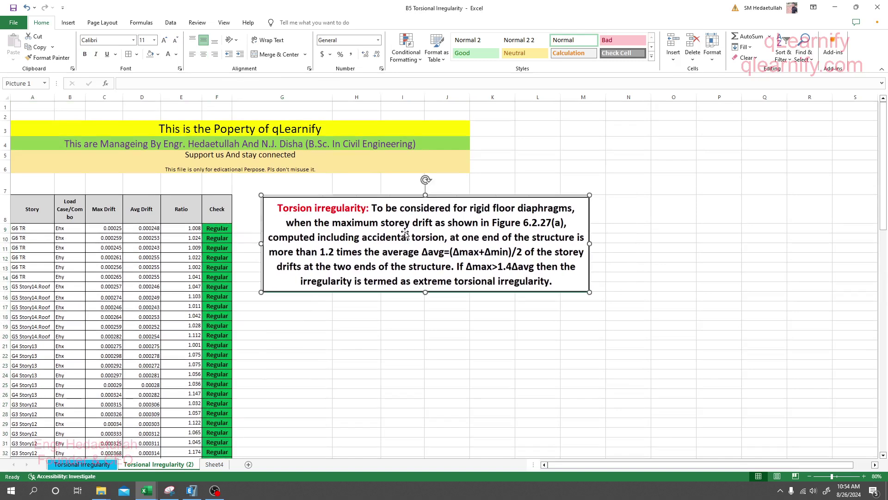
- Move the torsion irregularity definition picture further from the table and widen the Check column F so its longest result text fits
{"action": "left_click_drag", "start_coordinate": [355, 279], "coordinate": [432, 274]}
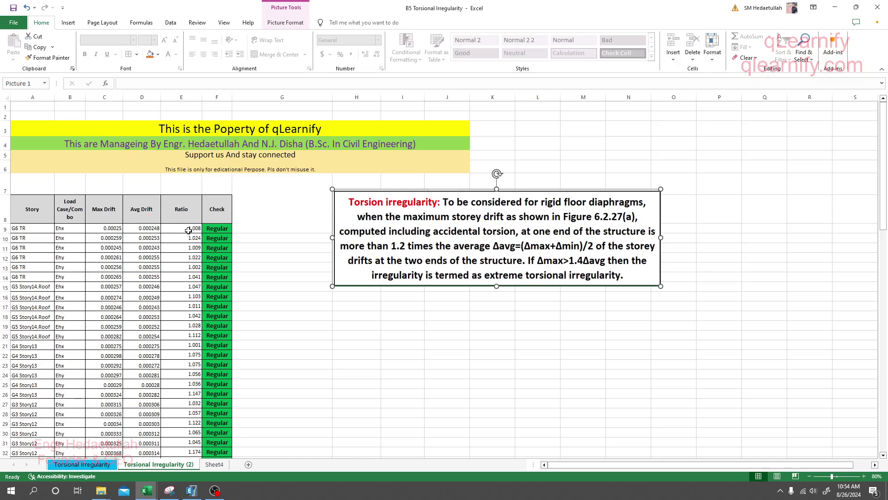
{"action": "scroll", "coordinate": [232, 322], "scroll_direction": "down", "scroll_amount": 1}
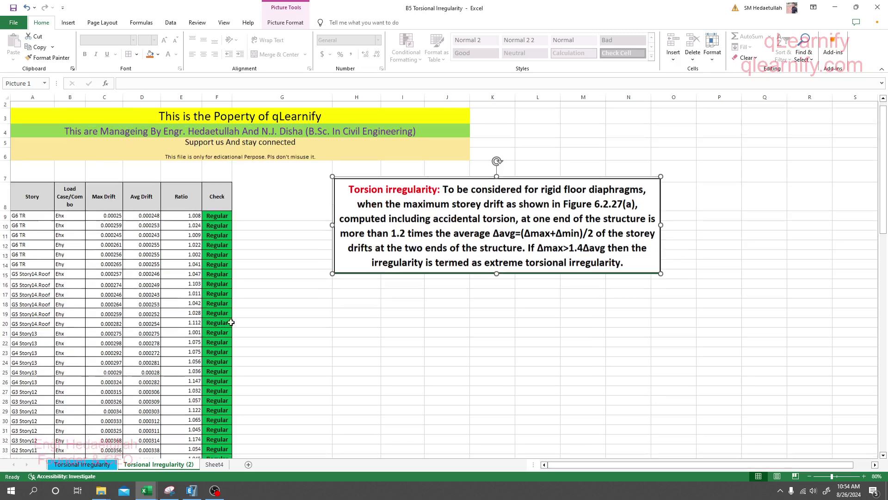
{"action": "scroll", "coordinate": [231, 322], "scroll_direction": "down", "scroll_amount": 9}
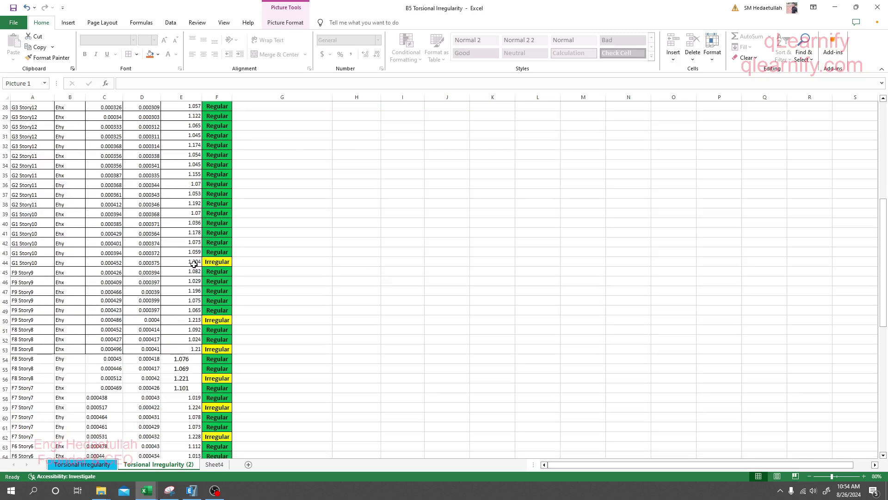
{"action": "scroll", "coordinate": [203, 265], "scroll_direction": "down", "scroll_amount": 2}
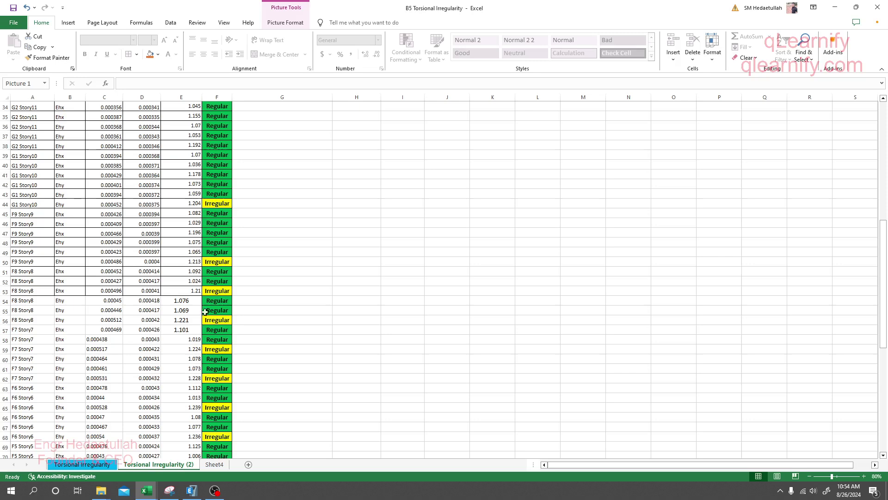
{"action": "scroll", "coordinate": [195, 303], "scroll_direction": "down", "scroll_amount": 15}
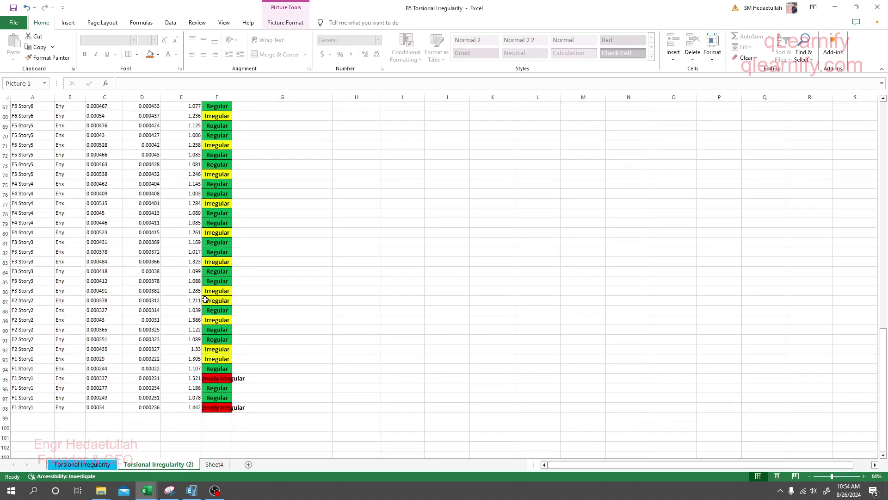
{"action": "scroll", "coordinate": [237, 144], "scroll_direction": "up", "scroll_amount": 10}
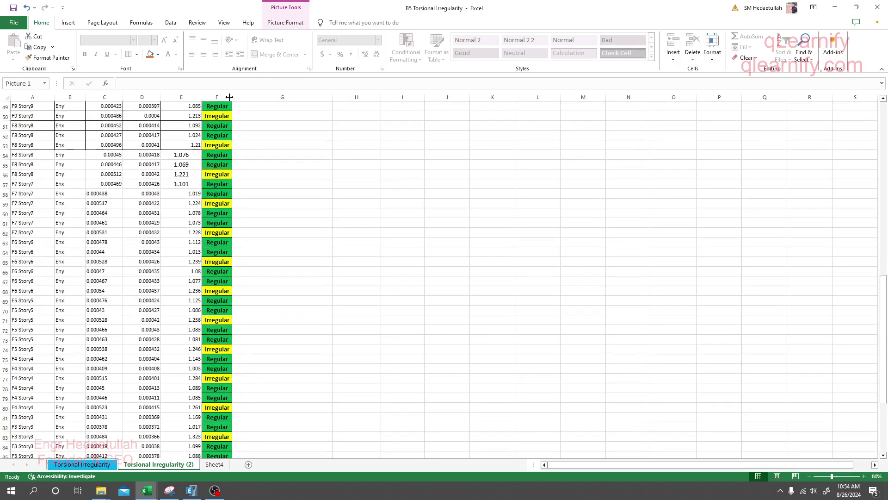
{"action": "left_click_drag", "start_coordinate": [232, 96], "coordinate": [264, 96]}
{"action": "scroll", "coordinate": [233, 226], "scroll_direction": "down", "scroll_amount": 10}
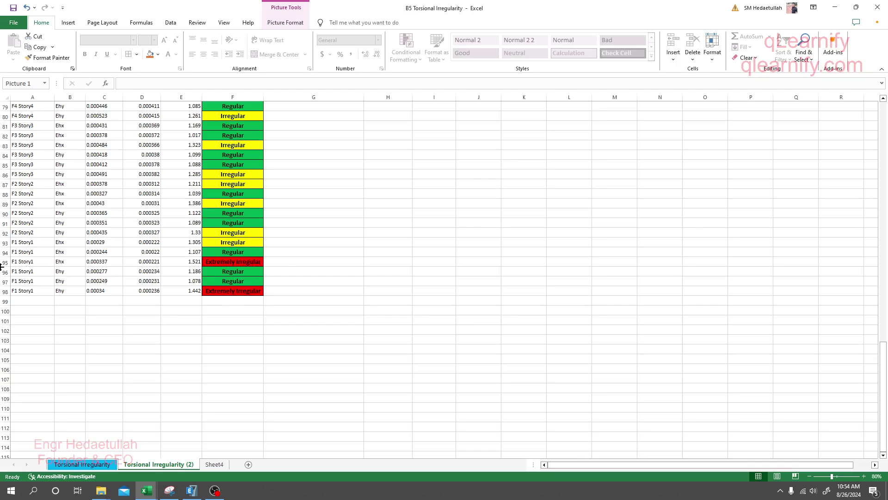
- Review the Check results of the F1 Story1 rows 93 to 98, the Check formula in F80 and the rows of the stories above
{"action": "left_click", "coordinate": [31, 262]}
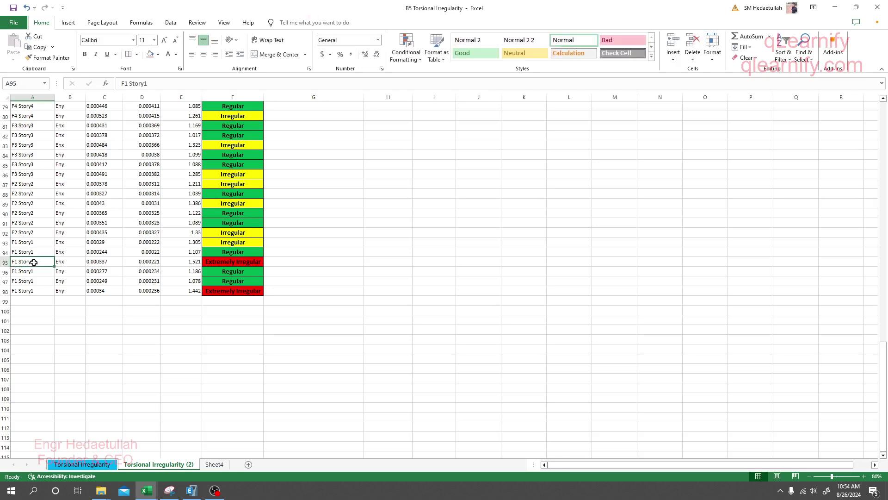
{"action": "left_click", "coordinate": [30, 290]}
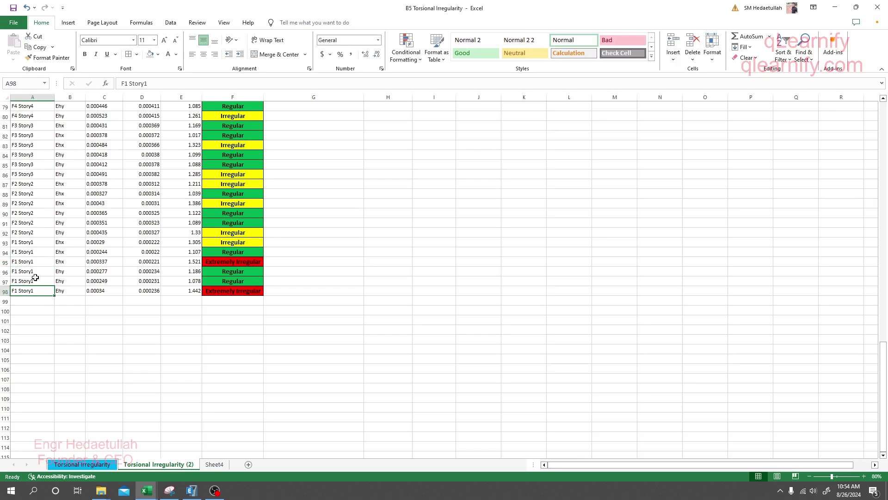
{"action": "left_click_drag", "start_coordinate": [28, 241], "coordinate": [30, 291]}
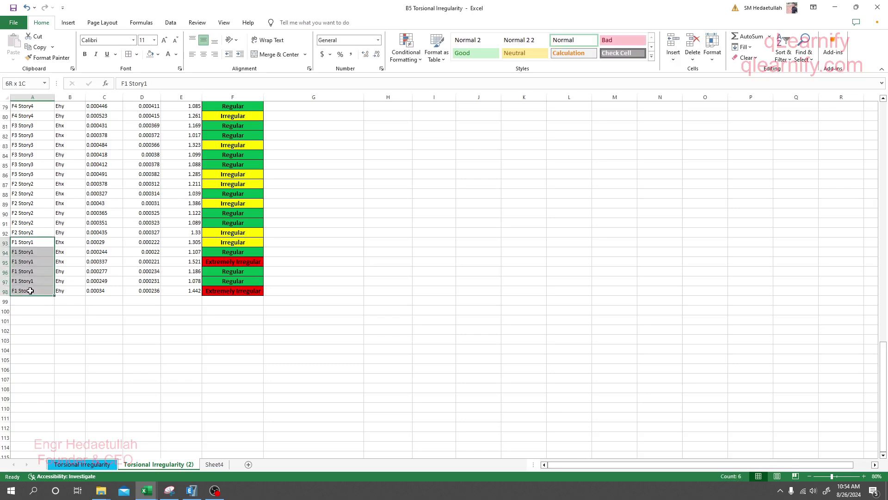
{"action": "left_click", "coordinate": [97, 330]}
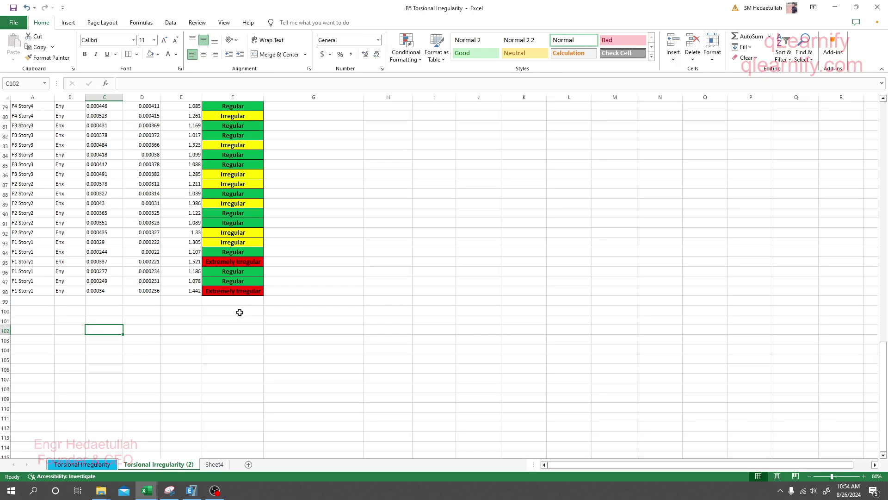
{"action": "scroll", "coordinate": [240, 312], "scroll_direction": "up", "scroll_amount": 4}
{"action": "left_click", "coordinate": [228, 232]}
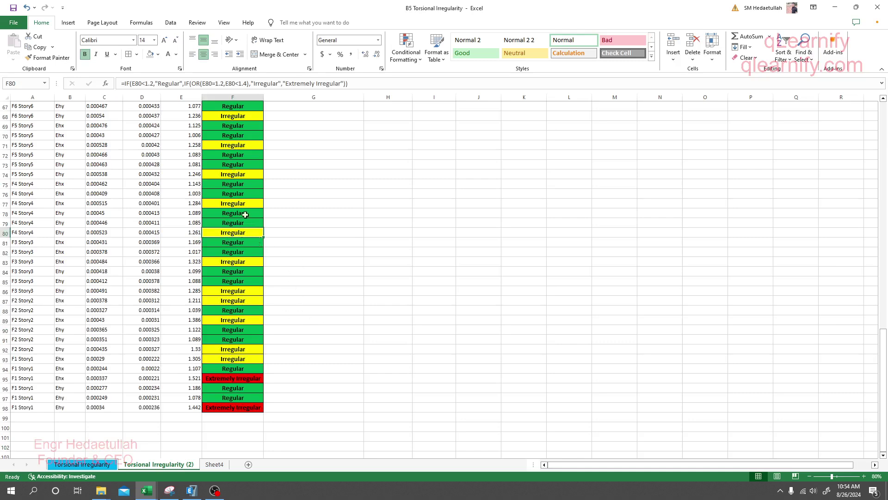
{"action": "scroll", "coordinate": [221, 266], "scroll_direction": "up", "scroll_amount": 10}
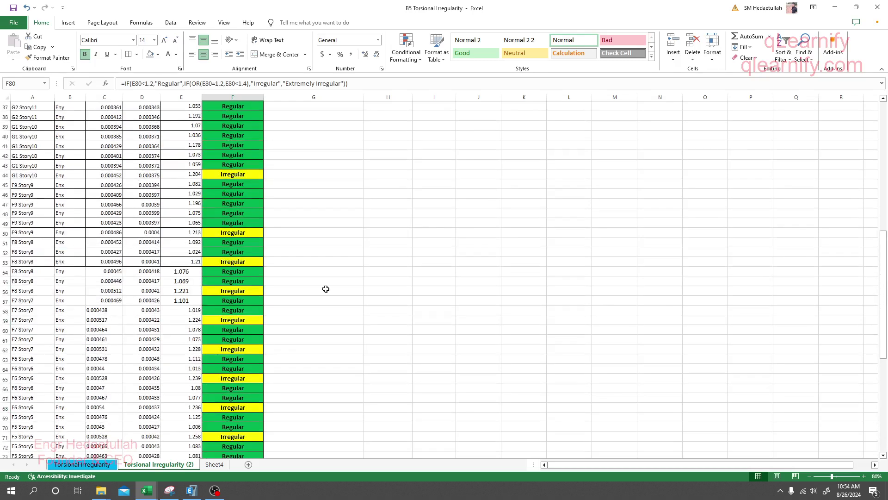
{"action": "scroll", "coordinate": [326, 288], "scroll_direction": "down", "scroll_amount": 2}
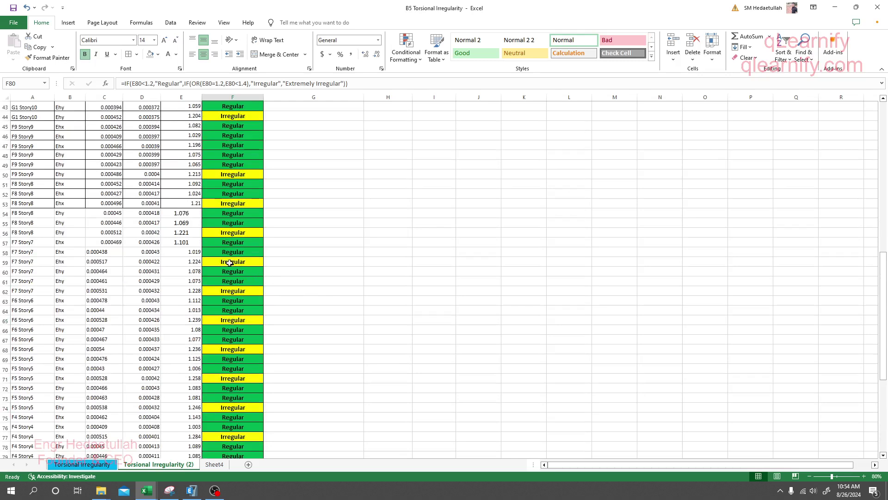
{"action": "scroll", "coordinate": [253, 314], "scroll_direction": "down", "scroll_amount": 4}
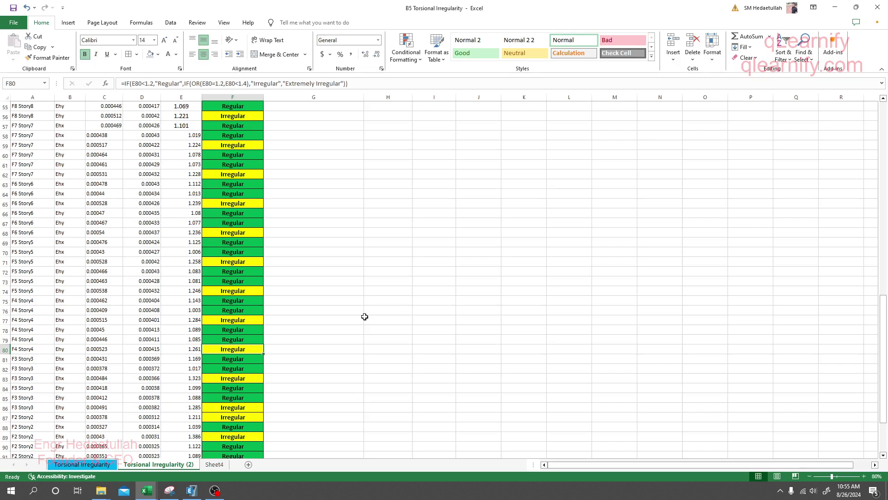
{"action": "left_click", "coordinate": [331, 292]}
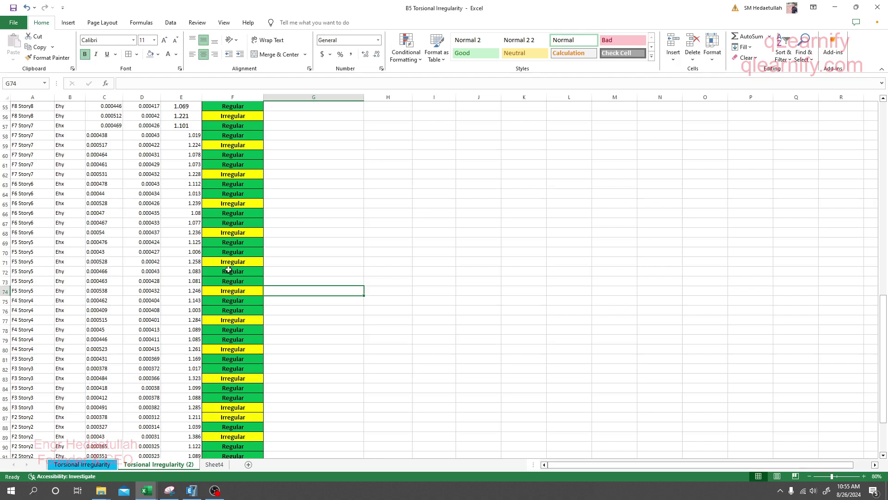
- Examine the G1 Story10 entry in row 44, comparing its ratio in E44 with the Check formula in F44
{"action": "scroll", "coordinate": [230, 280], "scroll_direction": "up", "scroll_amount": 11}
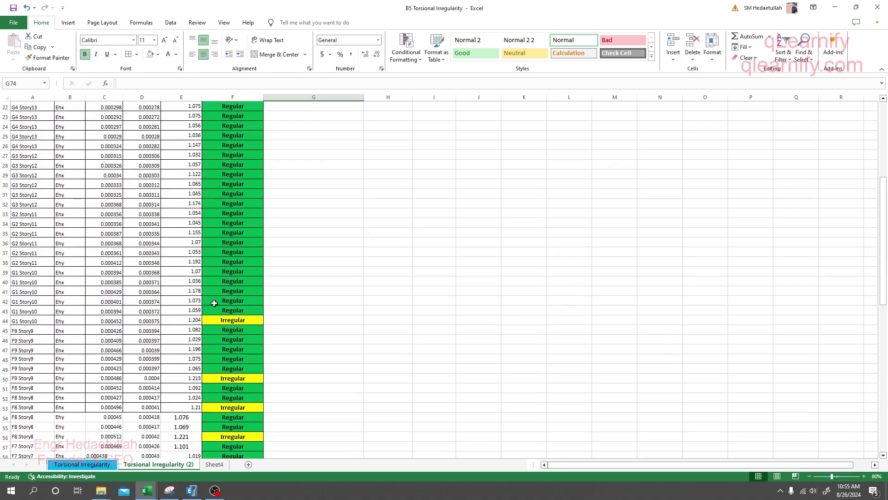
{"action": "left_click_drag", "start_coordinate": [25, 312], "coordinate": [32, 332]}
{"action": "left_click", "coordinate": [224, 318]}
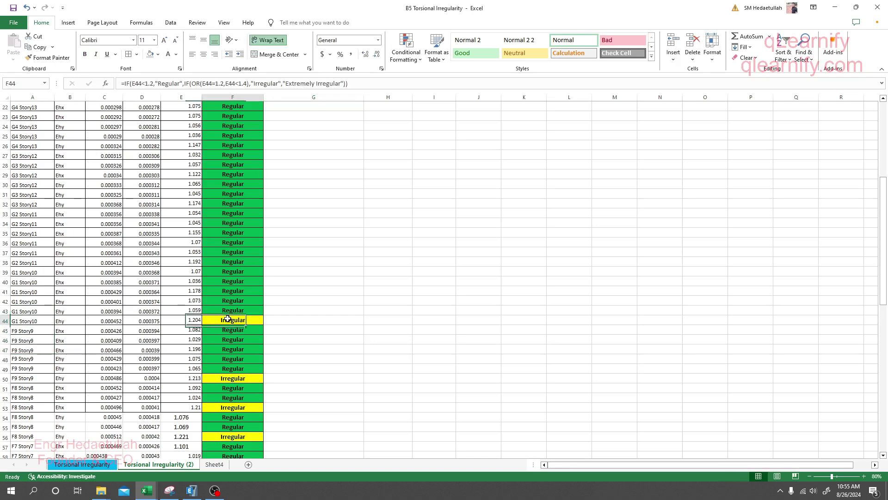
{"action": "scroll", "coordinate": [220, 326], "scroll_direction": "down", "scroll_amount": 2}
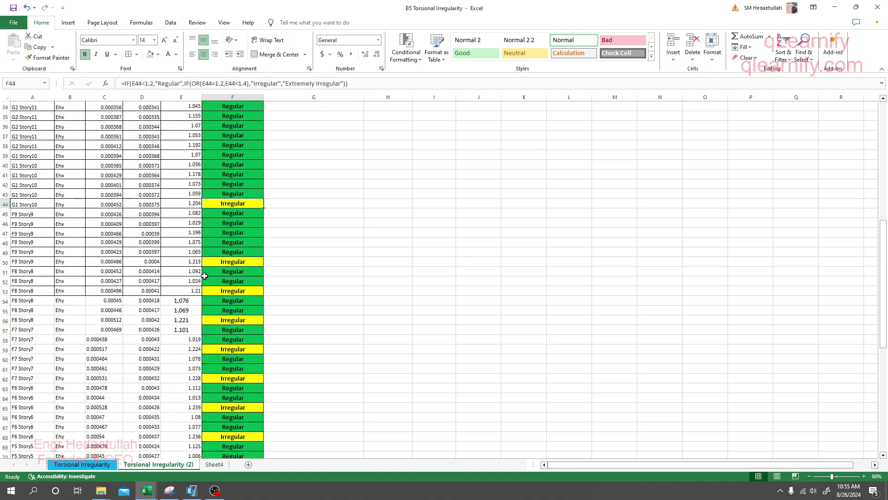
{"action": "left_click", "coordinate": [190, 263]}
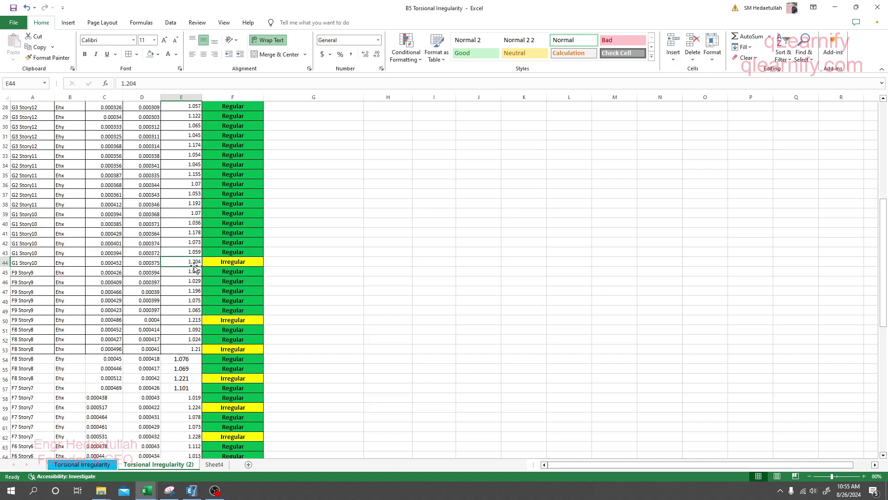
{"action": "left_click", "coordinate": [225, 262]}
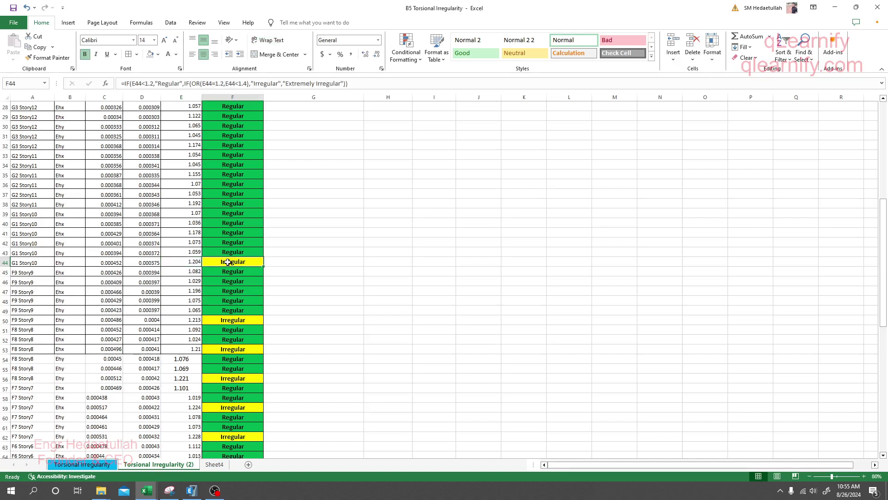
- Check the G1 Story10 ratio in E44 and review the ratios and Check results down to the F1 Story1 rows
{"action": "left_click", "coordinate": [192, 263]}
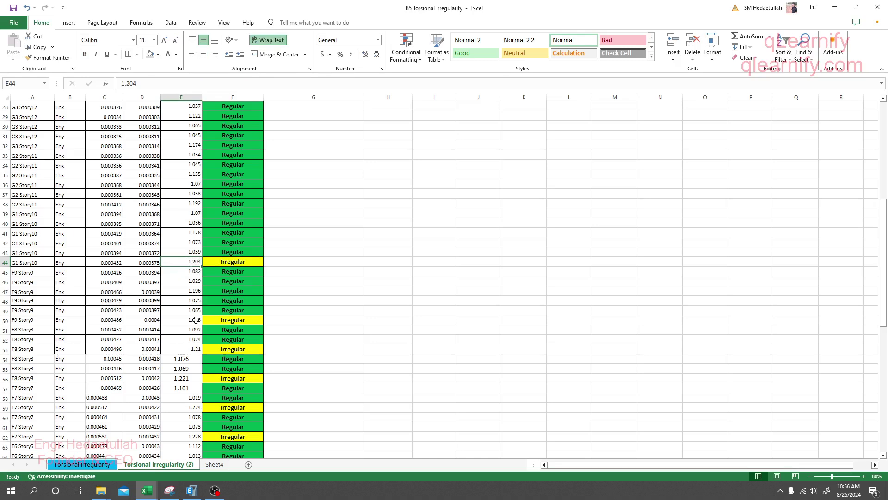
{"action": "scroll", "coordinate": [181, 301], "scroll_direction": "down", "scroll_amount": 15}
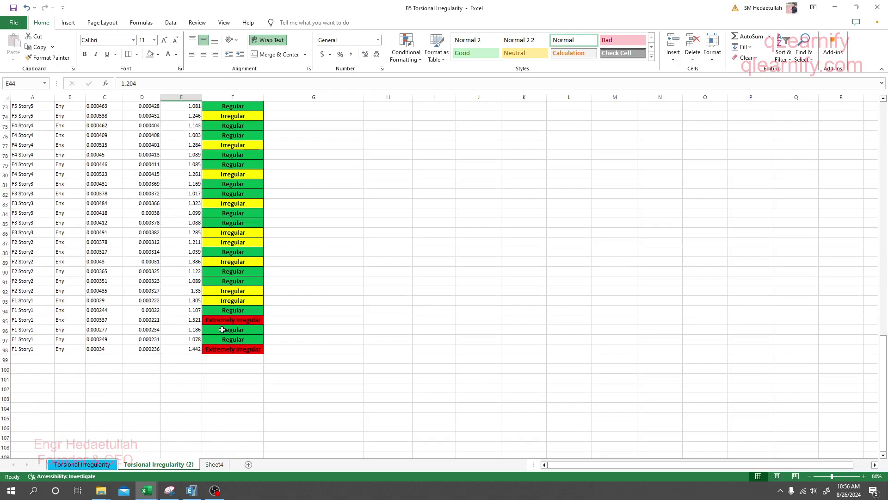
- Switch to ETABS and close the Diaphragm Max Over Avg Drifts table
{"action": "left_click", "coordinate": [192, 490]}
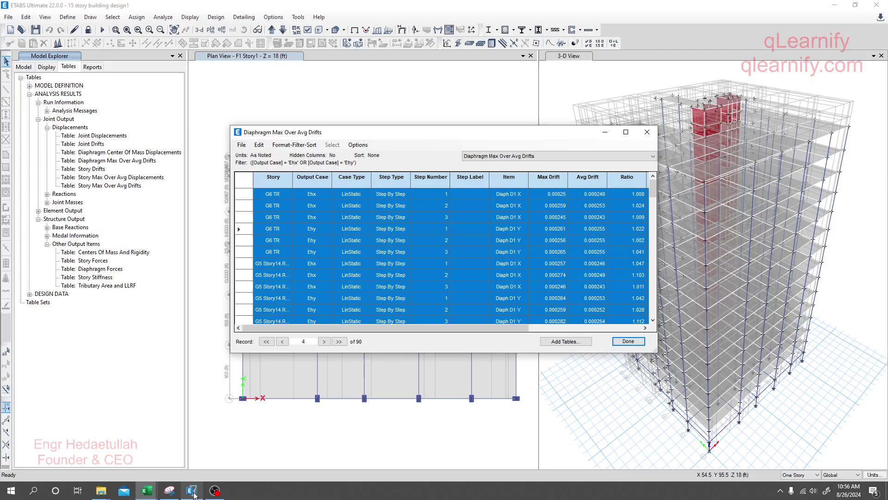
{"action": "left_click", "coordinate": [627, 342]}
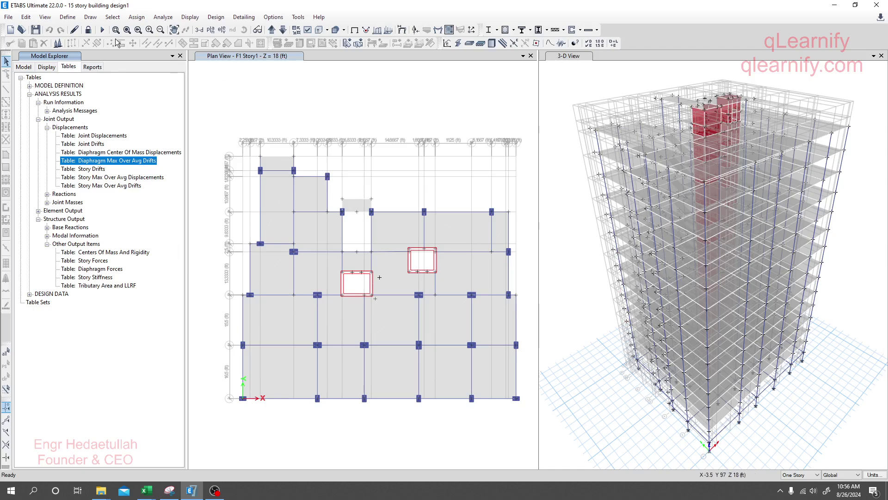
{"action": "left_click", "coordinate": [89, 30]}
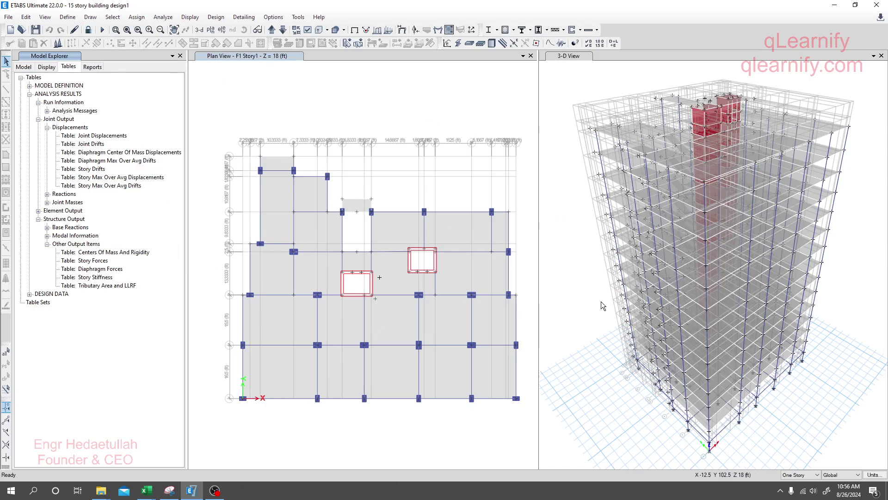
- Select a frame near the building's base in the 3-D view and look through the frame assignment options, including Section Property and Property Modifiers
{"action": "left_click", "coordinate": [740, 420]}
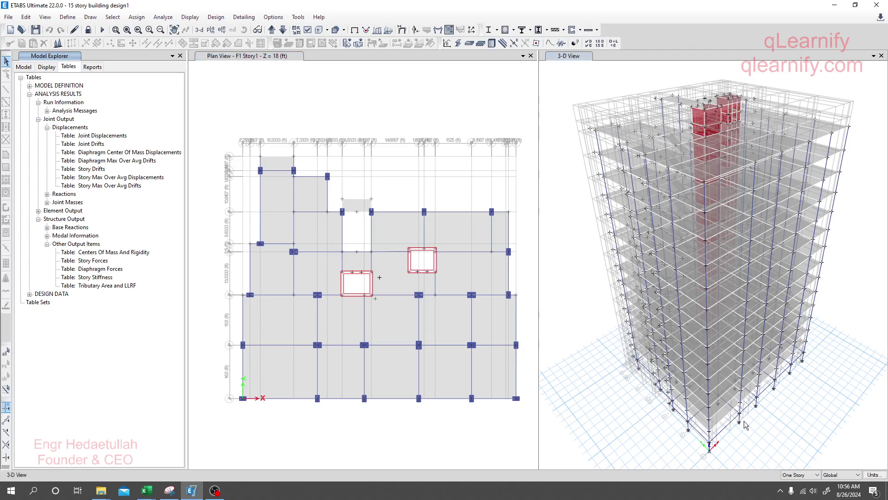
{"action": "left_click", "coordinate": [740, 420]}
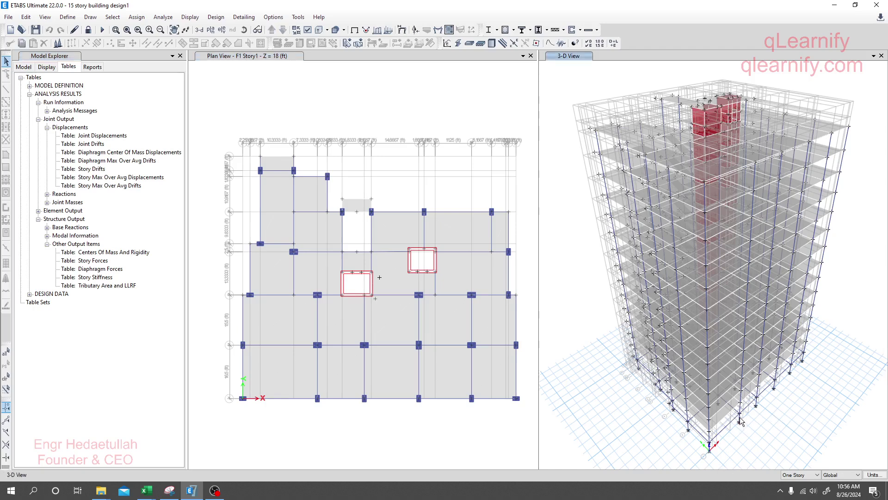
{"action": "left_click", "coordinate": [740, 420]}
{"action": "left_click", "coordinate": [135, 19]}
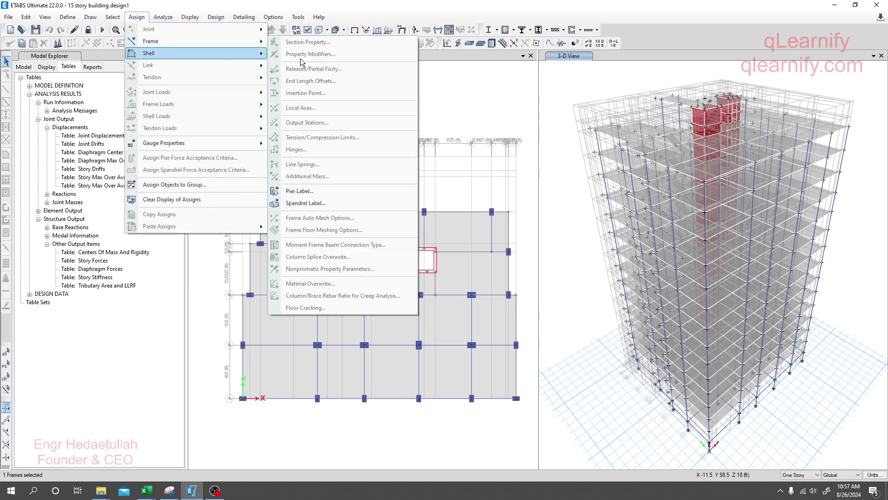
{"action": "mouse_move", "coordinate": [194, 52]}
{"action": "mouse_move", "coordinate": [220, 41]}
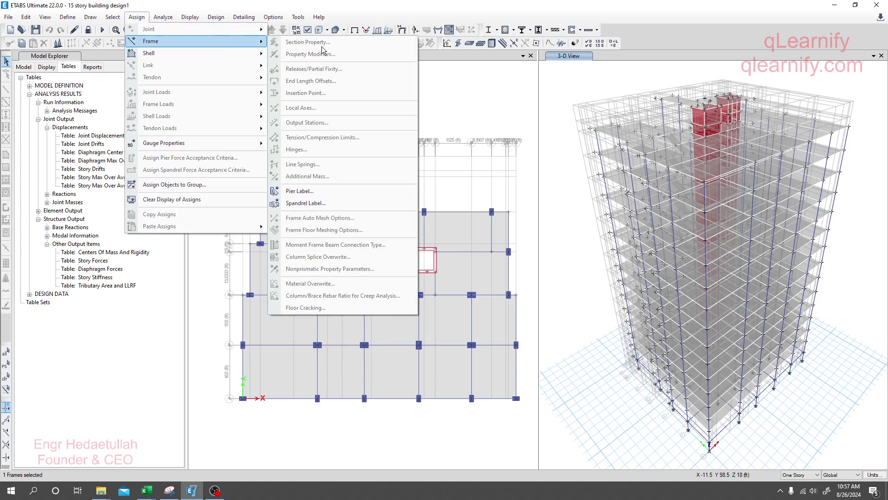
{"action": "left_click", "coordinate": [578, 320]}
{"action": "left_click", "coordinate": [577, 323]}
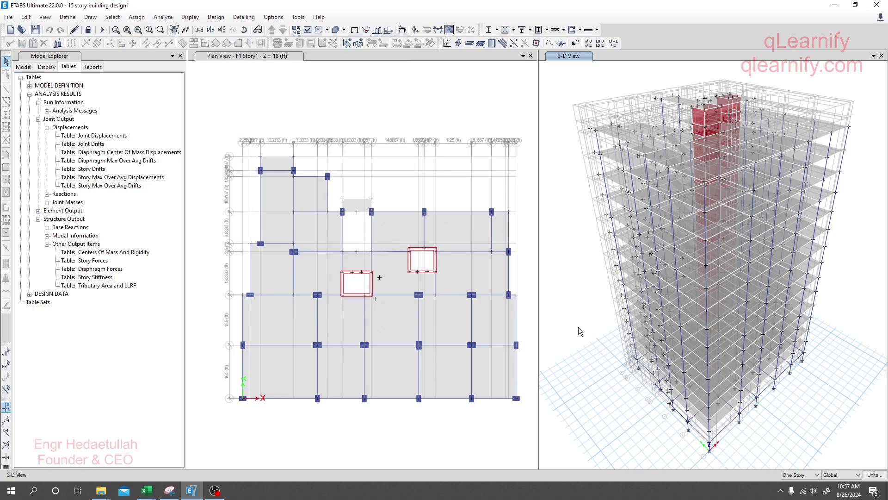
{"action": "mouse_move", "coordinate": [578, 326]}
{"action": "middle_mouse_down", "text": "shift"}
{"action": "mouse_move", "coordinate": [588, 315]}
{"action": "mouse_move", "coordinate": [579, 323]}
{"action": "middle_mouse_up", "text": "shift"}
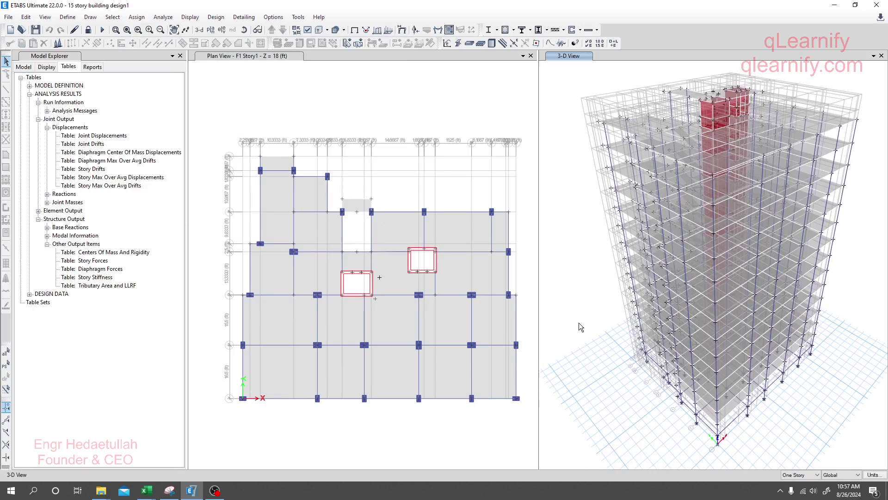
{"action": "left_click", "coordinate": [297, 493]}
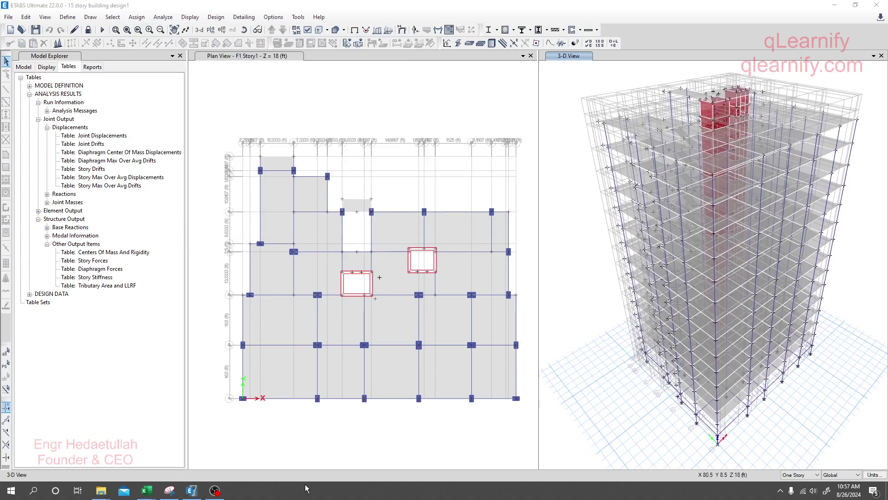